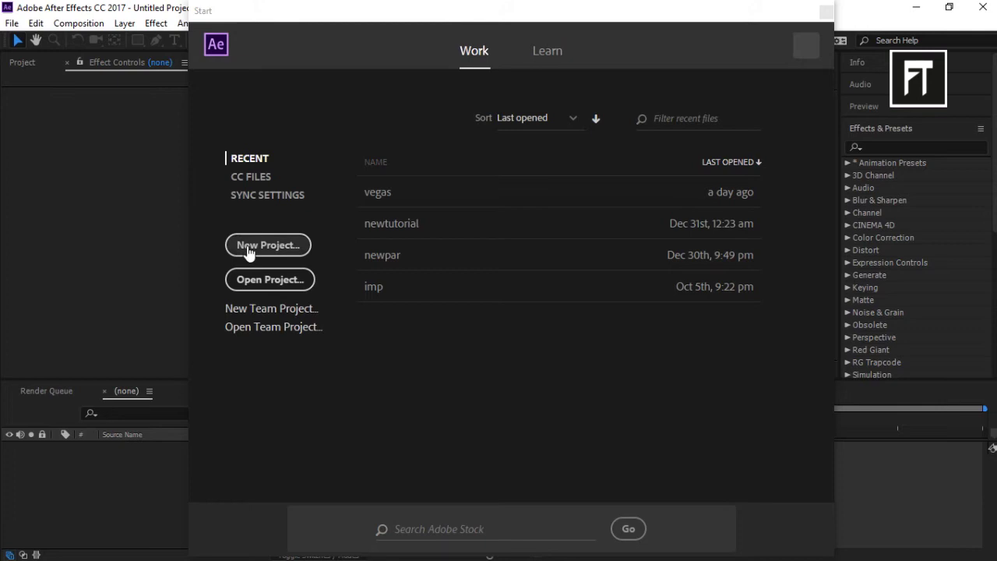
Step: Start a new project with a 1920×1080 HDTV 1080 composition
{"action": "left_click", "coordinate": [254, 246]}
{"action": "left_click", "coordinate": [46, 373]}
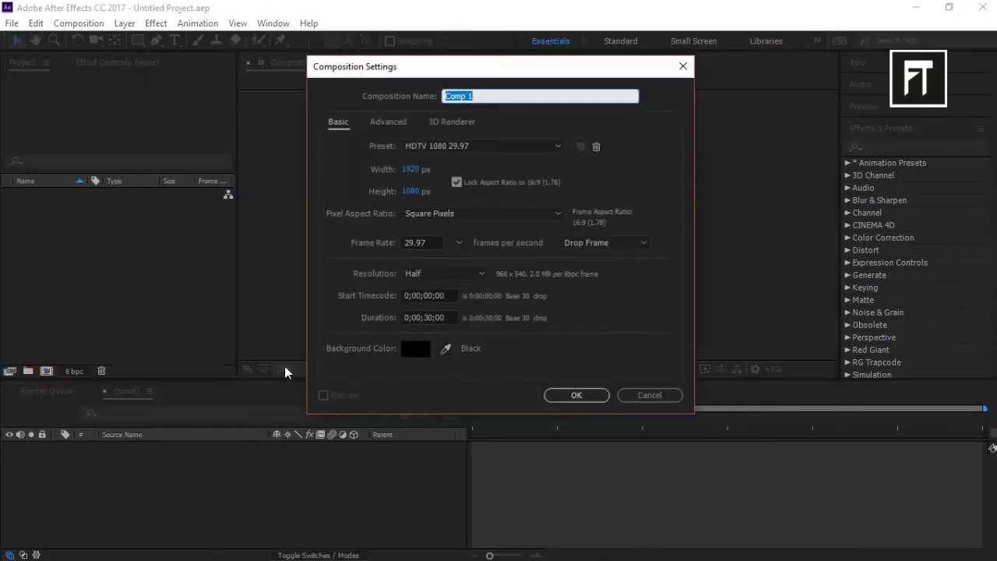
{"action": "left_click", "coordinate": [575, 393]}
Step: Add a Dark Royal Blue solid and a new text layer to Comp 1
{"action": "right_click", "coordinate": [248, 471]}
{"action": "left_click", "coordinate": [493, 358]}
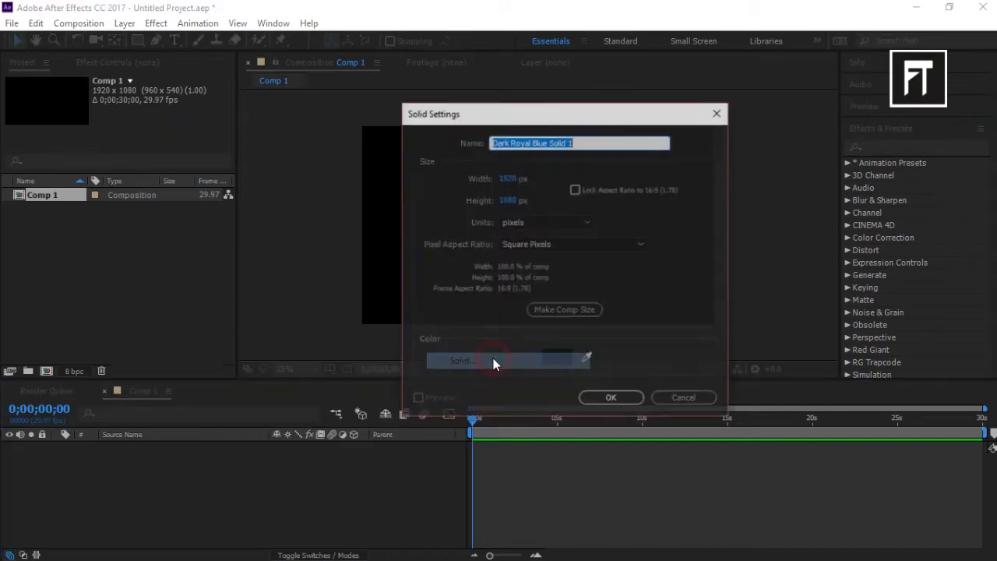
{"action": "left_click", "coordinate": [611, 398]}
{"action": "right_click", "coordinate": [164, 478]}
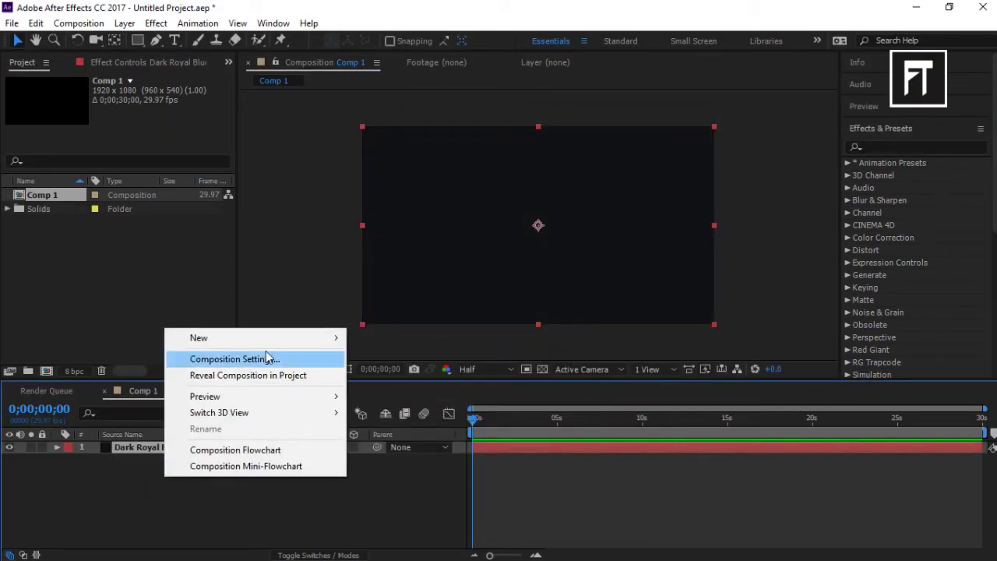
{"action": "mouse_move", "coordinate": [198, 338]}
{"action": "left_click", "coordinate": [403, 355]}
Step: Type 'Flixtoons' as the text and center it horizontally using the Align panel
{"action": "type", "text": "F"}
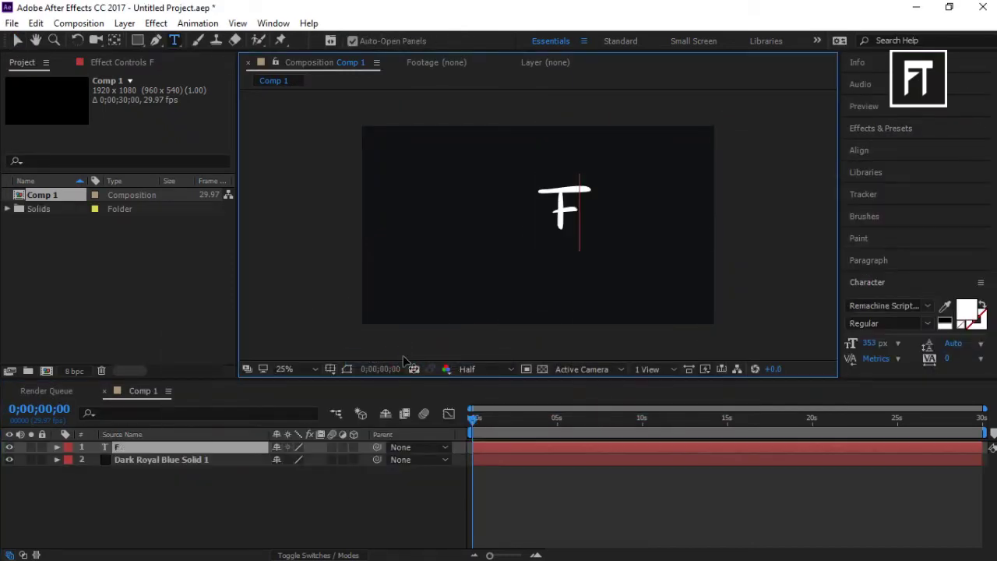
{"action": "type", "text": "lixtoons"}
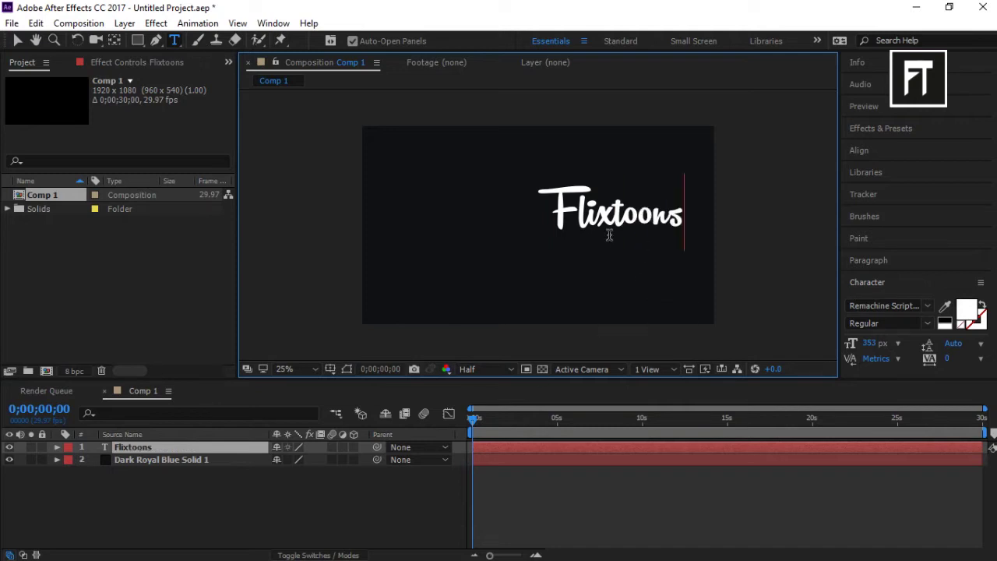
{"action": "left_click_drag", "start_coordinate": [629, 292], "coordinate": [682, 243]}
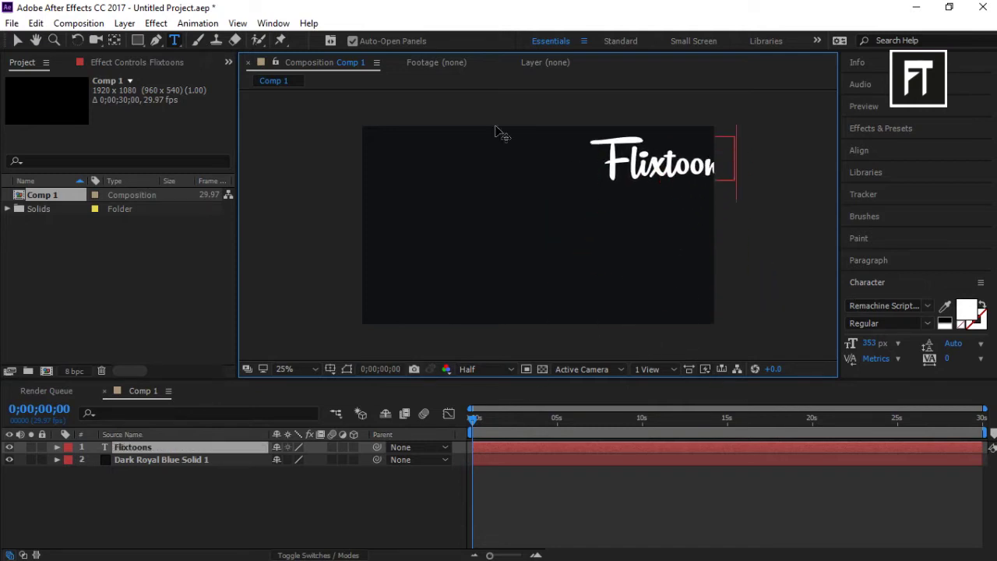
{"action": "left_click", "coordinate": [274, 24]}
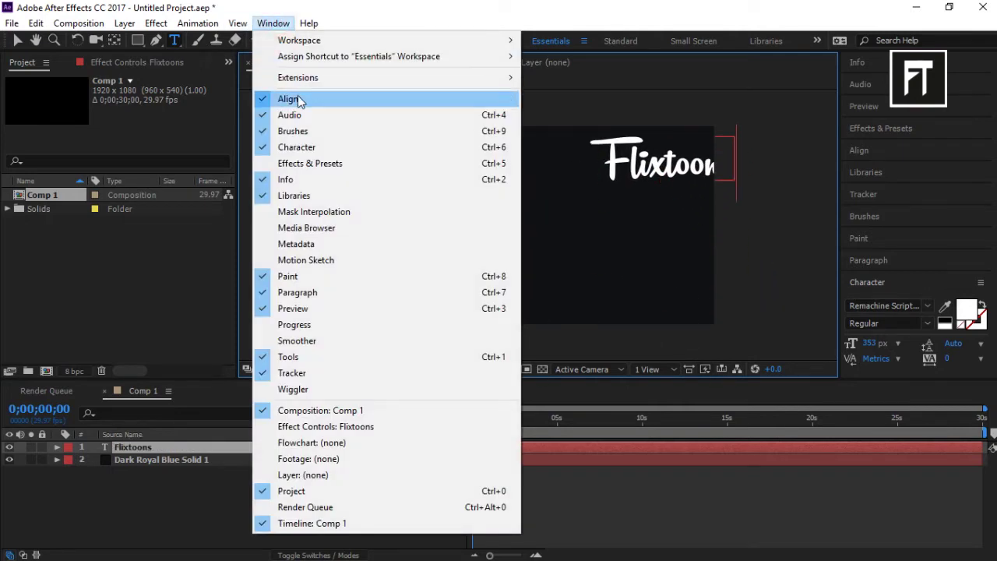
{"action": "left_click", "coordinate": [357, 6]}
{"action": "left_click", "coordinate": [859, 150]}
{"action": "left_click", "coordinate": [879, 187]}
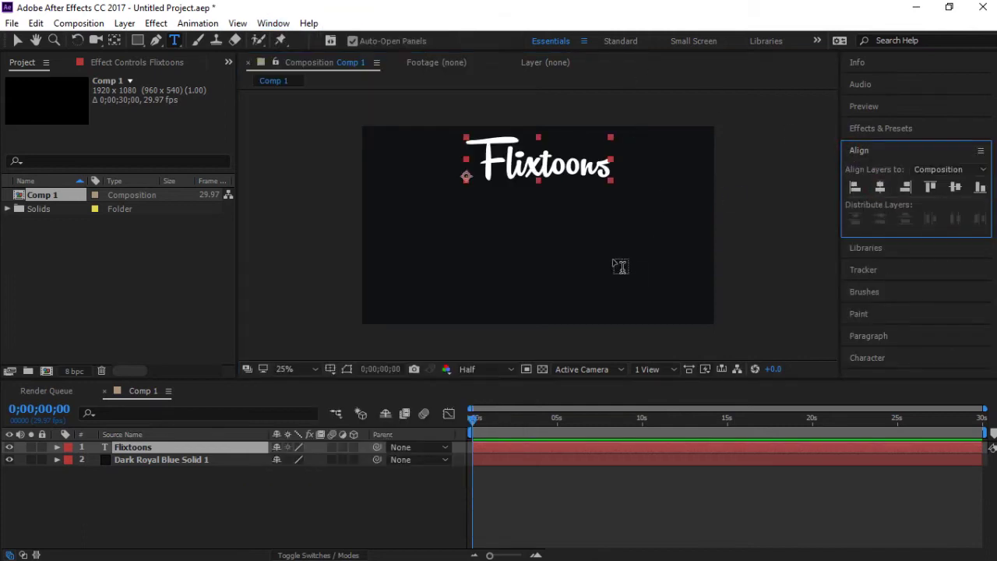
Step: With the Selection tool, move the text down and re-center it horizontally
{"action": "left_click", "coordinate": [196, 449]}
{"action": "key", "text": "v"}
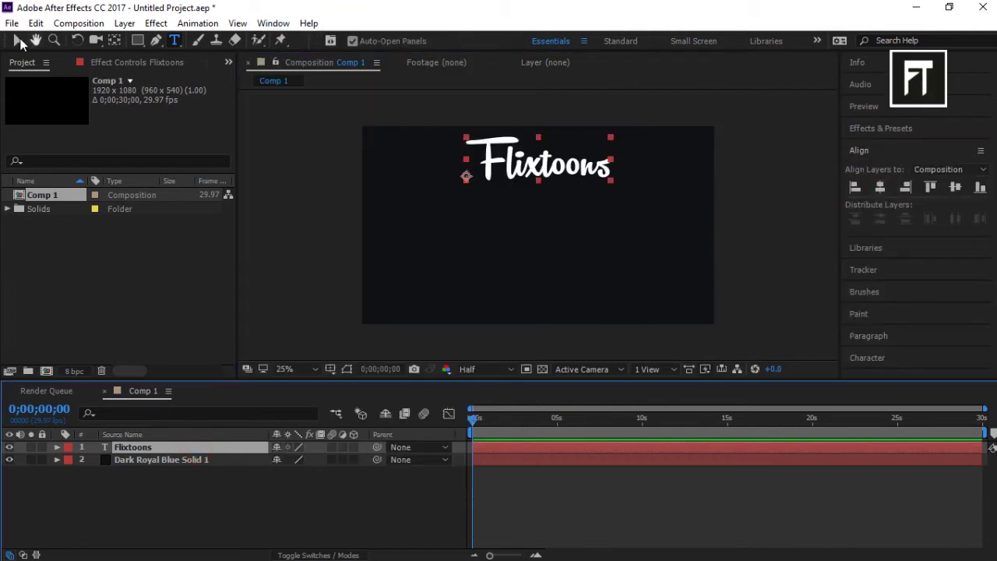
{"action": "left_click_drag", "start_coordinate": [574, 167], "coordinate": [595, 233]}
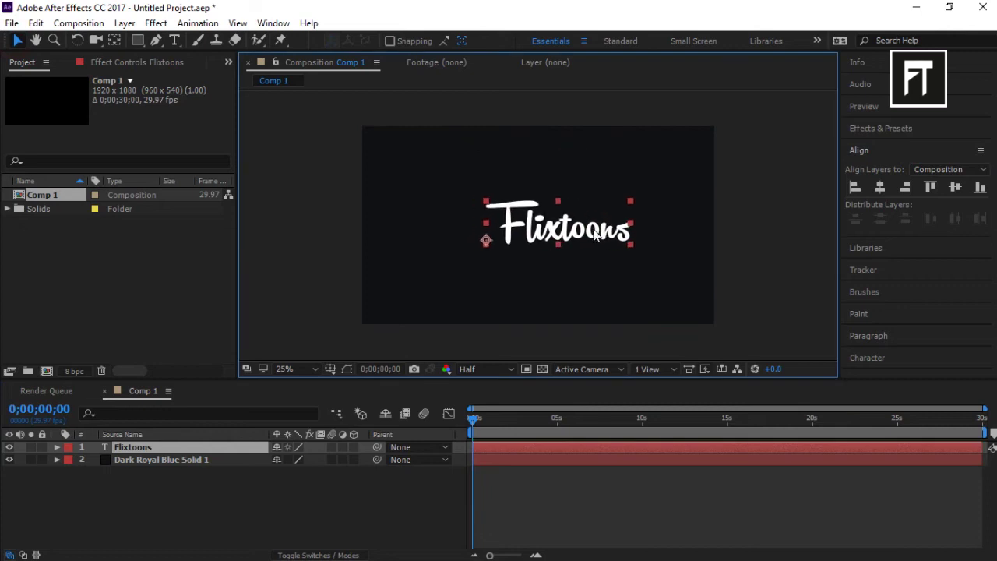
{"action": "left_click", "coordinate": [881, 189]}
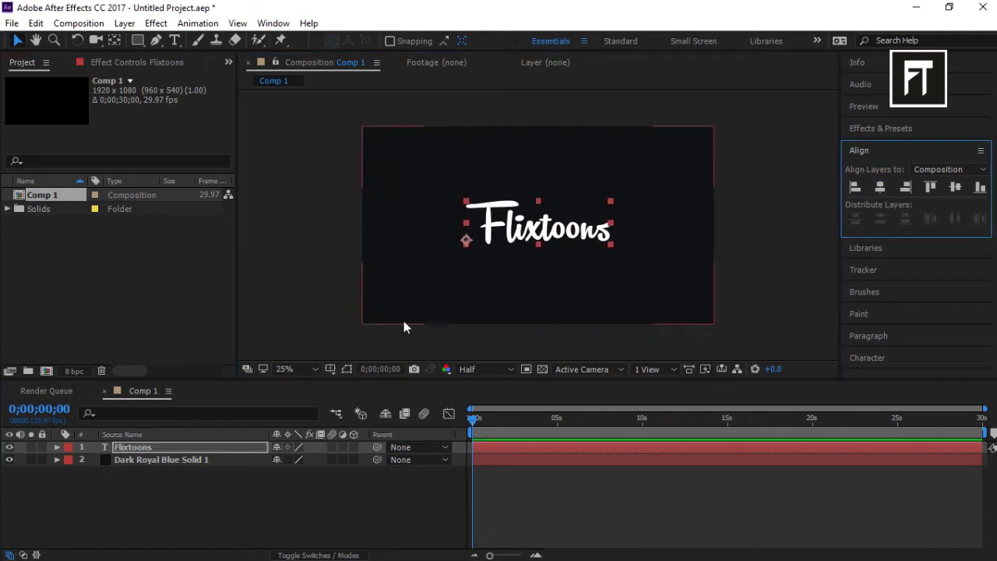
Step: Pre-compose the Flixtoons layer into Flixtoons Comp 1, then return to Comp 1
{"action": "right_click", "coordinate": [199, 448]}
{"action": "left_click", "coordinate": [237, 488]}
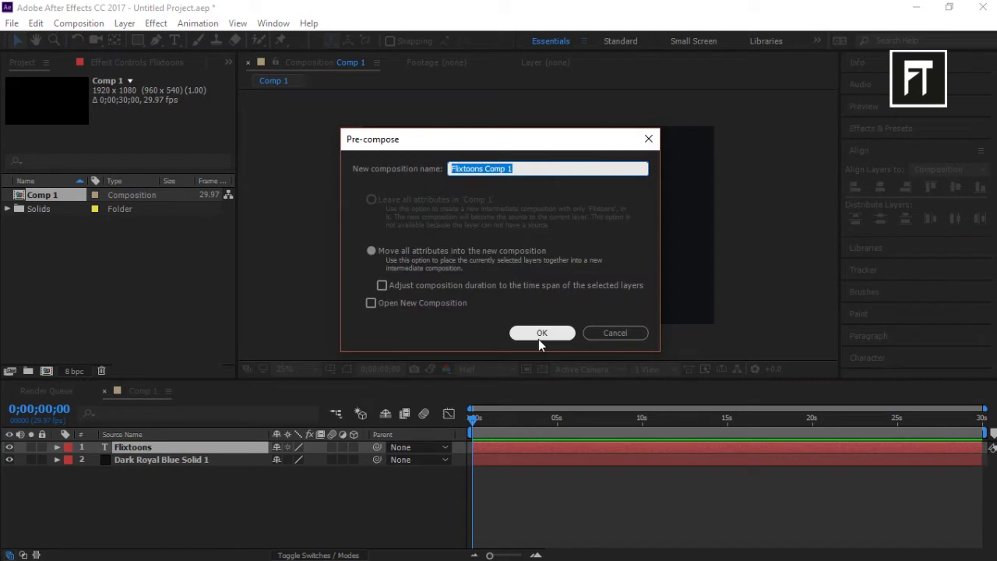
{"action": "left_click", "coordinate": [542, 333]}
{"action": "double_click", "coordinate": [178, 447]}
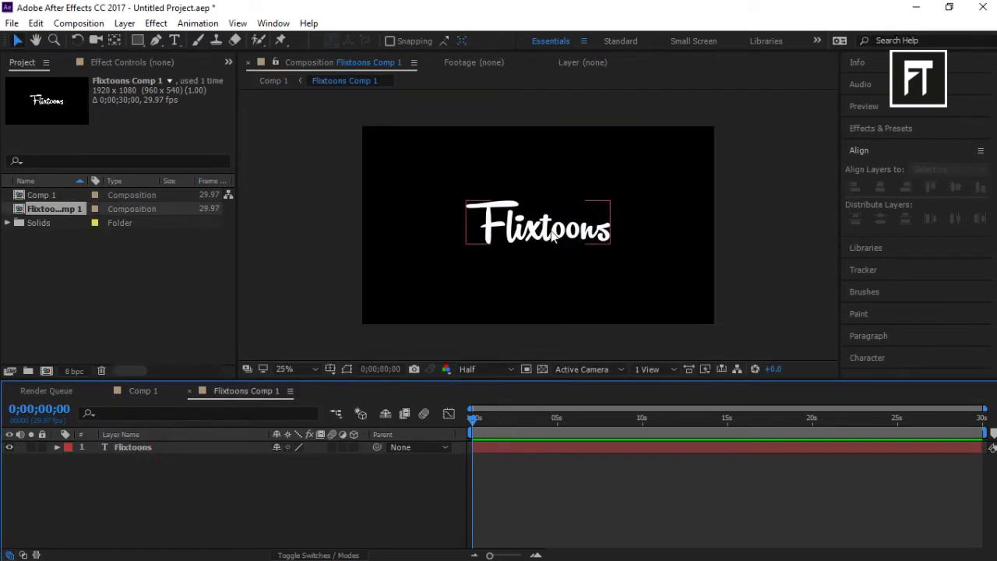
{"action": "left_click", "coordinate": [141, 392]}
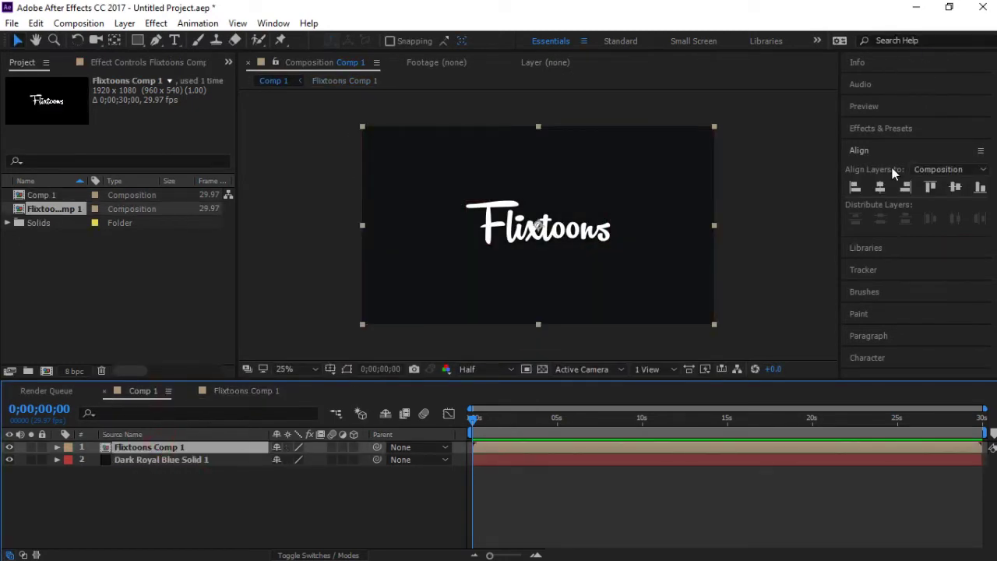
Step: Search 'vegas' in Effects & Presets and select the Vegas effect
{"action": "left_click", "coordinate": [888, 128]}
{"action": "left_click", "coordinate": [899, 146]}
{"action": "type", "text": "vegs"}
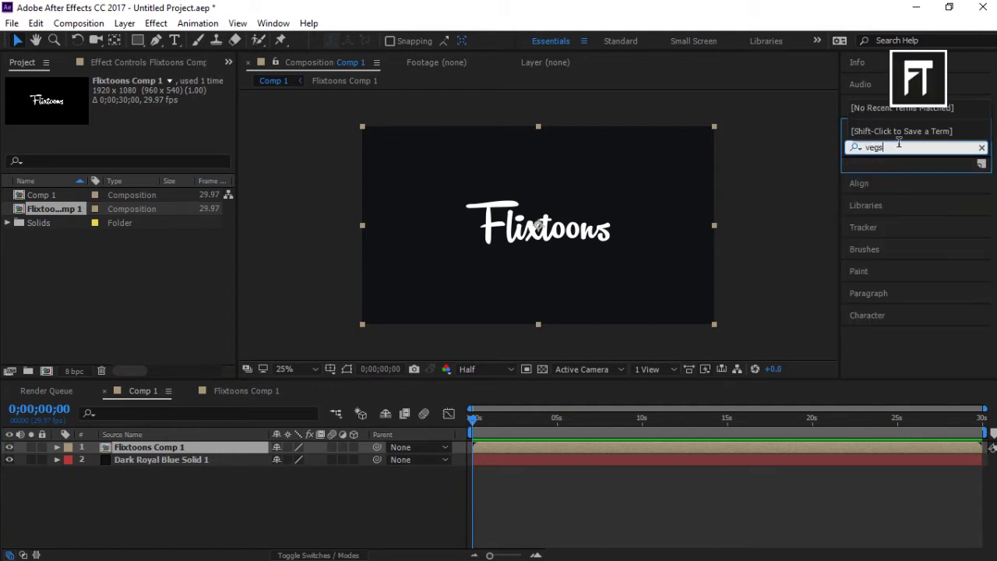
{"action": "key", "text": "BackSpace"}
{"action": "type", "text": "as"}
{"action": "left_click", "coordinate": [907, 175]}
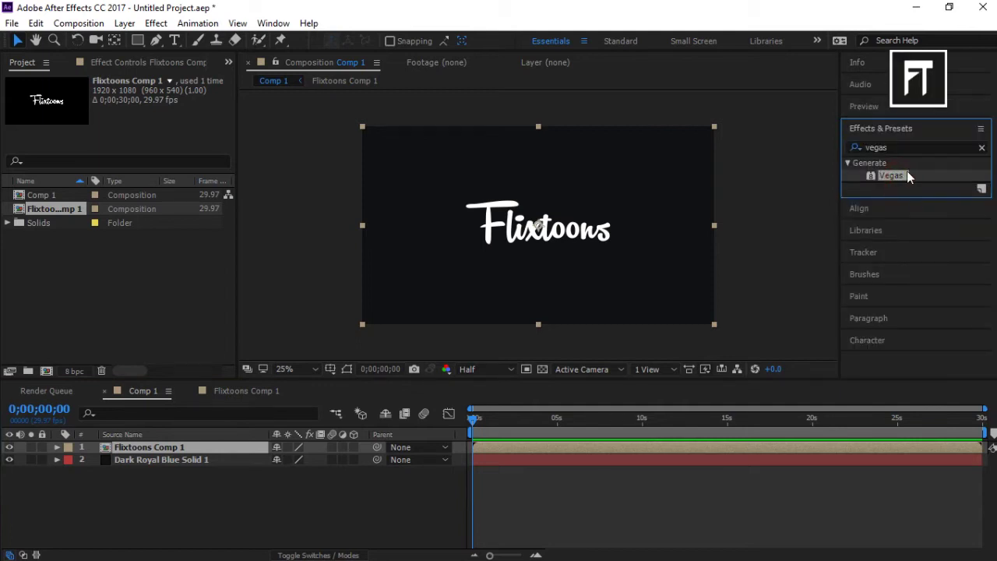
Step: Apply Vegas to Flixtoons Comp 1 and preview at Full resolution
{"action": "left_click_drag", "start_coordinate": [898, 179], "coordinate": [145, 448]}
{"action": "scroll", "coordinate": [497, 254], "scroll_direction": "up", "scroll_amount": 2}
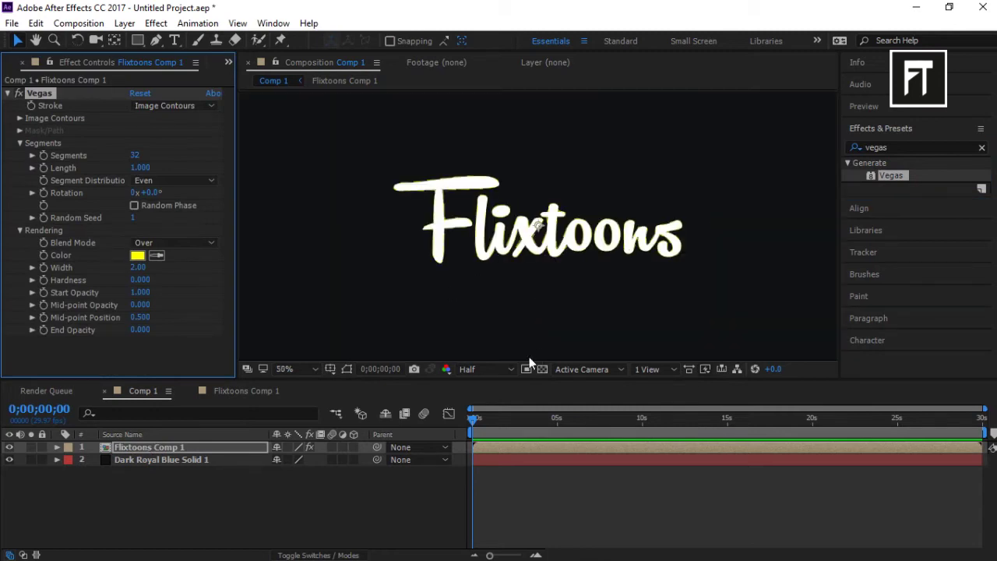
{"action": "left_click", "coordinate": [483, 369]}
{"action": "left_click", "coordinate": [487, 407]}
{"action": "scroll", "coordinate": [535, 288], "scroll_direction": "up", "scroll_amount": 2}
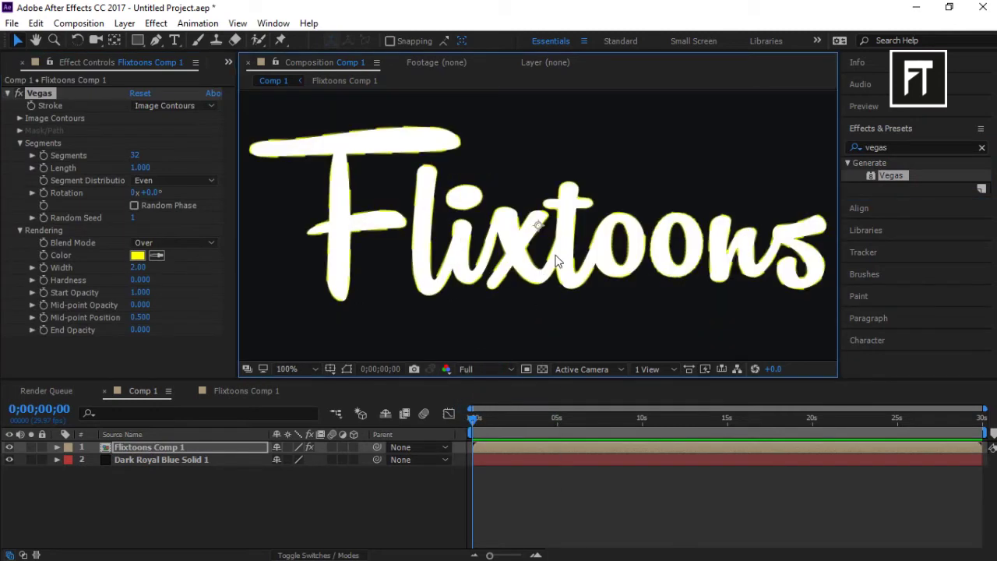
Step: Make the Vegas stroke colour white and show only the strokes without the text
{"action": "left_click", "coordinate": [137, 254]}
{"action": "left_click_drag", "start_coordinate": [189, 278], "coordinate": [151, 267]}
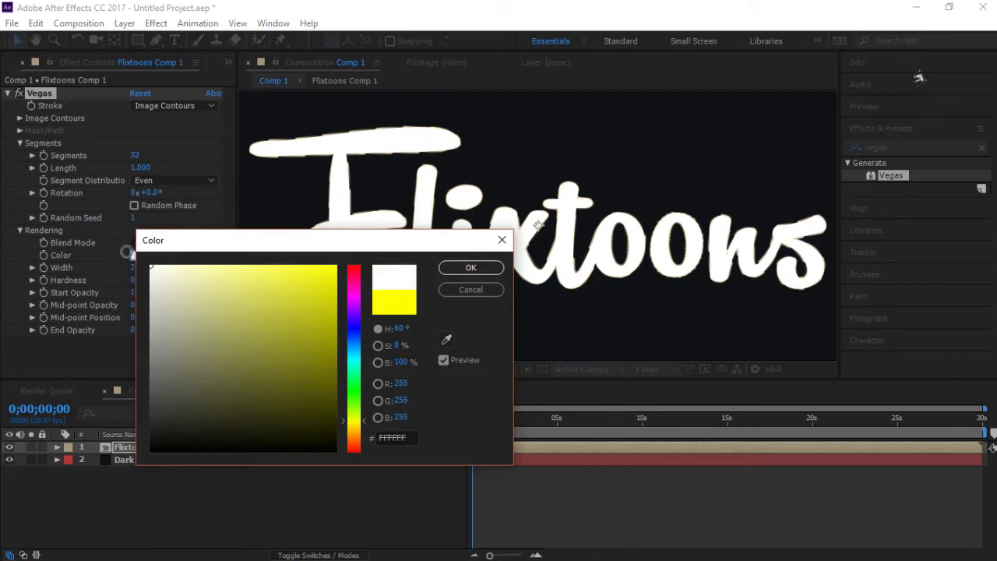
{"action": "left_click", "coordinate": [472, 268]}
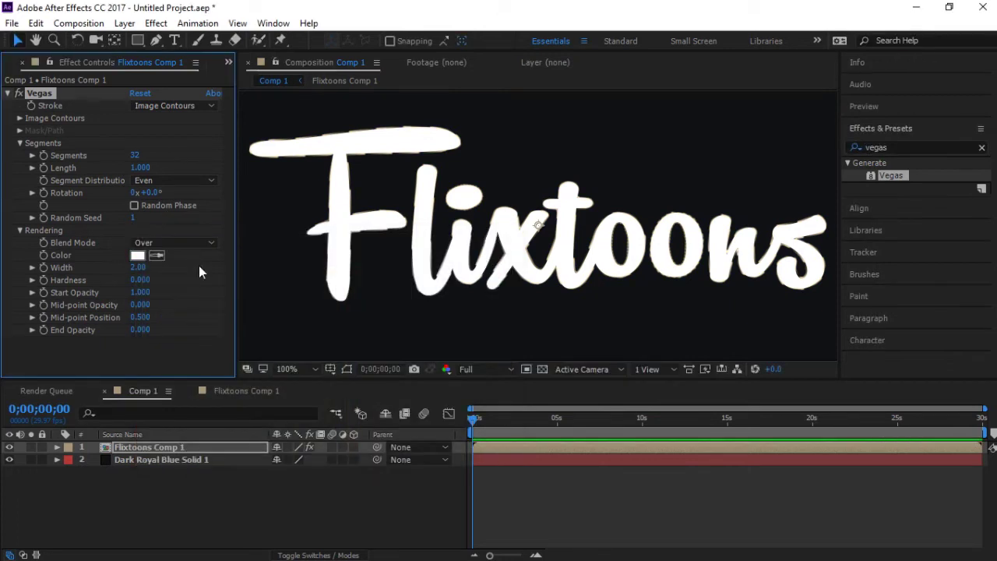
{"action": "scroll", "coordinate": [374, 248], "scroll_direction": "down", "scroll_amount": 2}
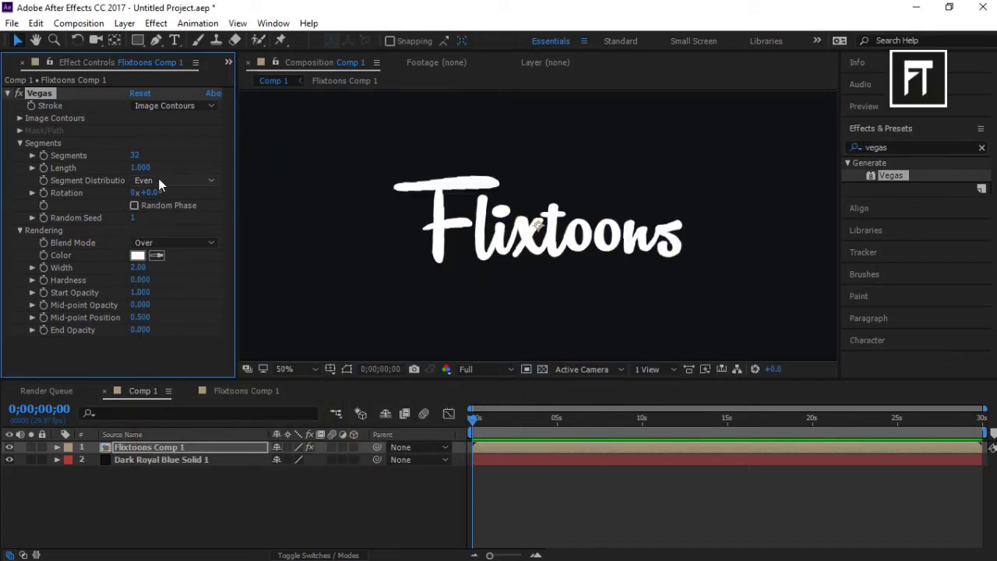
{"action": "left_click", "coordinate": [179, 242]}
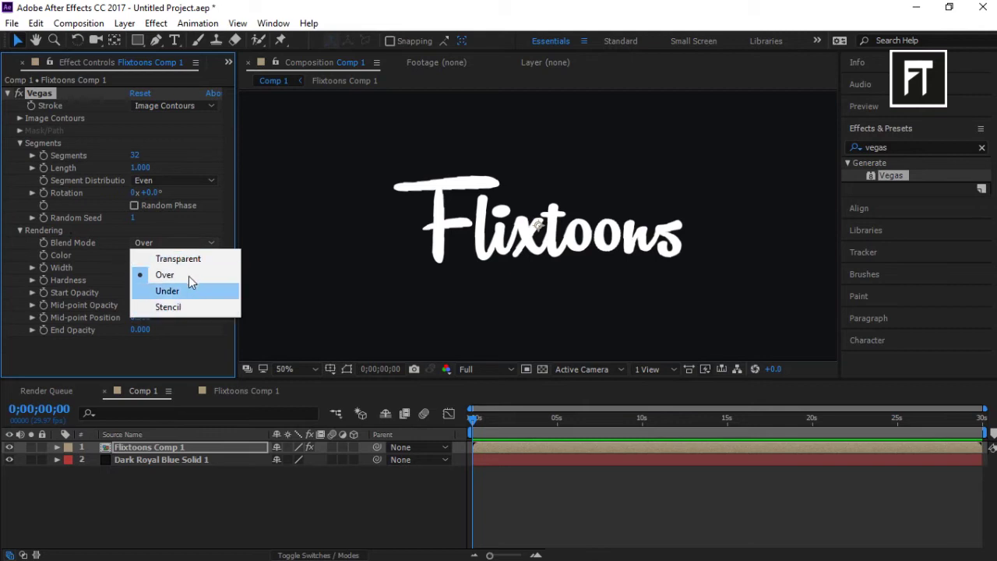
{"action": "left_click", "coordinate": [189, 258]}
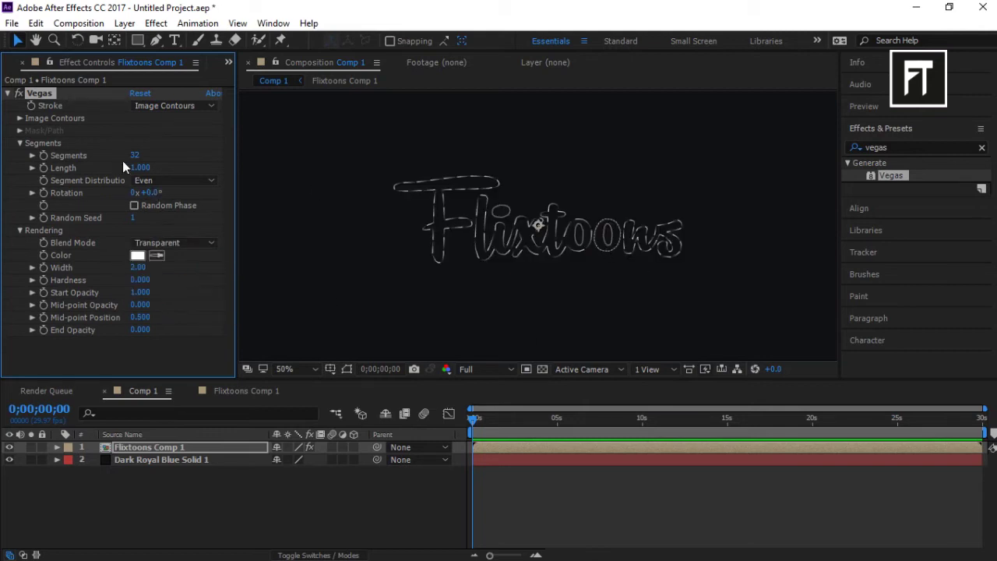
Step: Set Vegas Segments to 5 with Bunched segment distribution
{"action": "left_click", "coordinate": [32, 156]}
{"action": "type", "text": "5"}
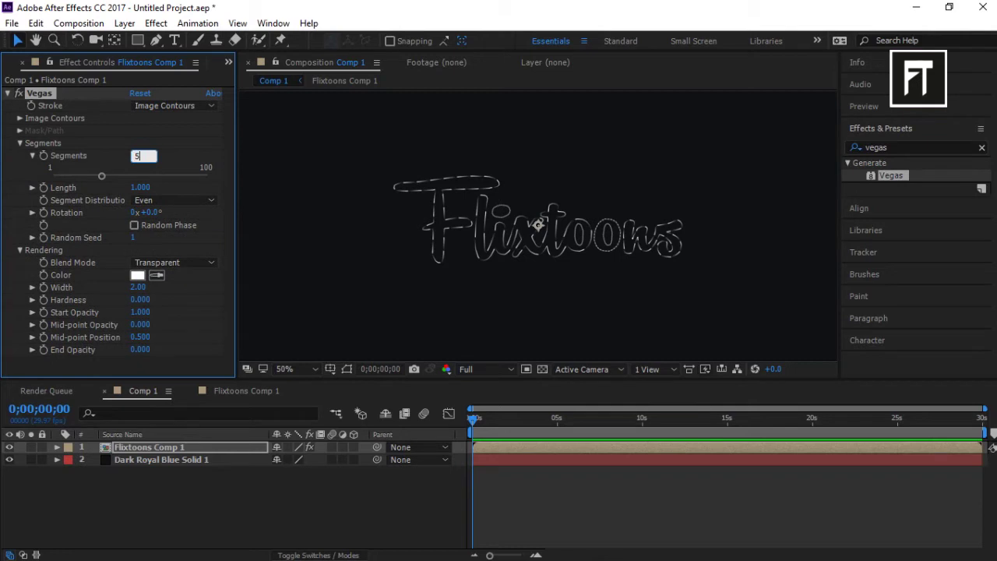
{"action": "key", "text": "Return"}
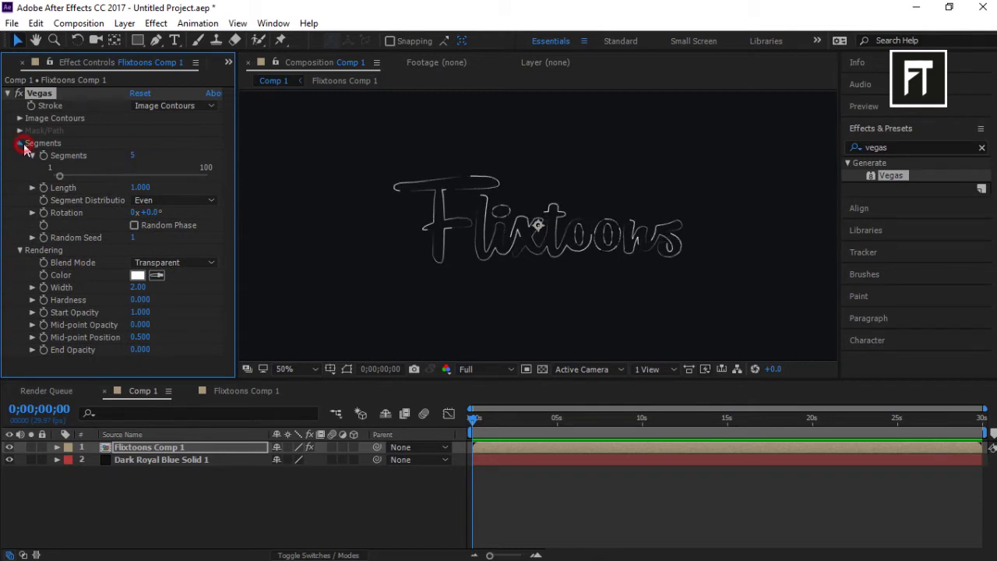
{"action": "left_click", "coordinate": [20, 143]}
{"action": "left_click", "coordinate": [19, 143]}
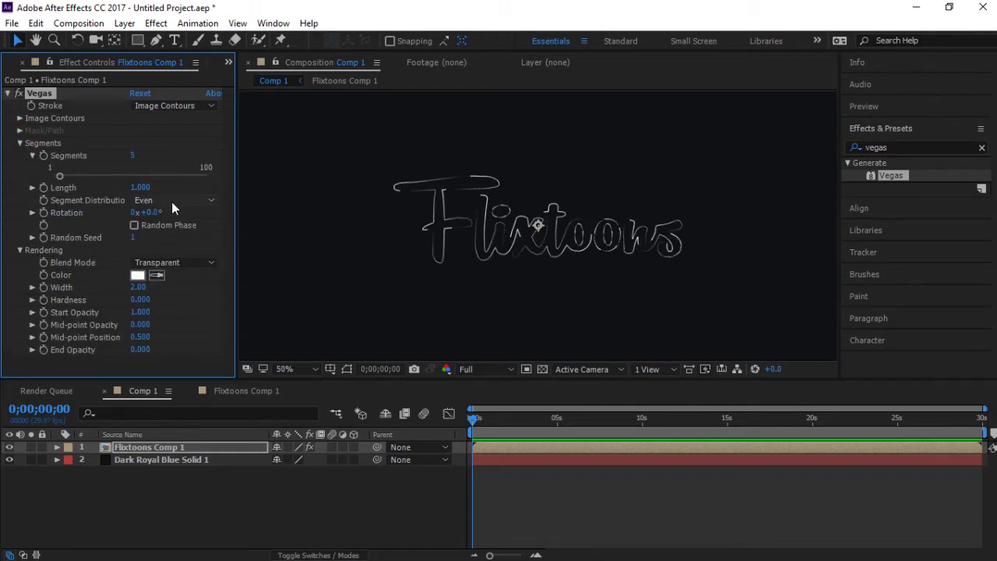
{"action": "left_click", "coordinate": [172, 202]}
{"action": "left_click", "coordinate": [166, 446]}
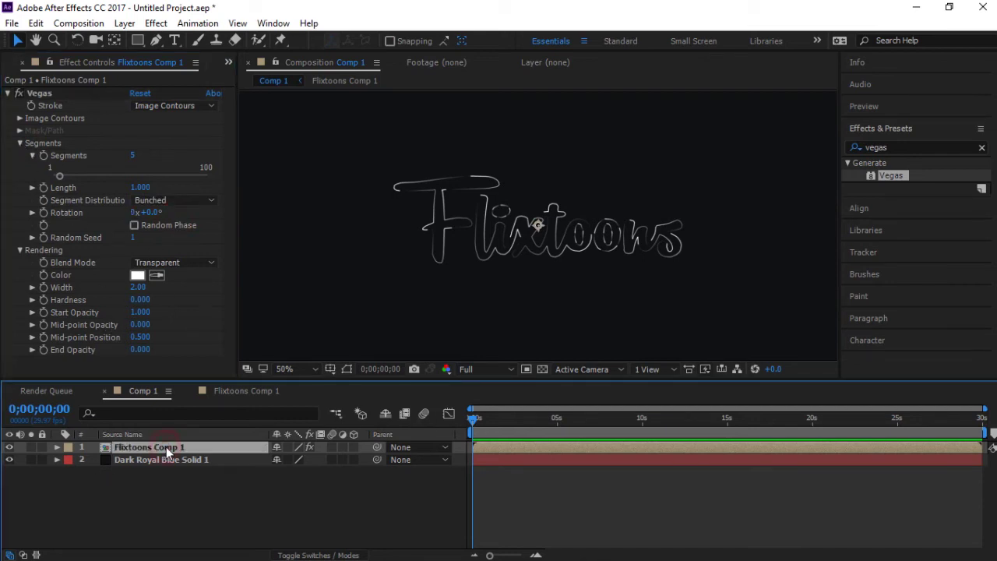
{"action": "double_click", "coordinate": [887, 147]}
Step: Apply the Glow effect to the Flixtoons Comp 1 layer
{"action": "type", "text": "glow"}
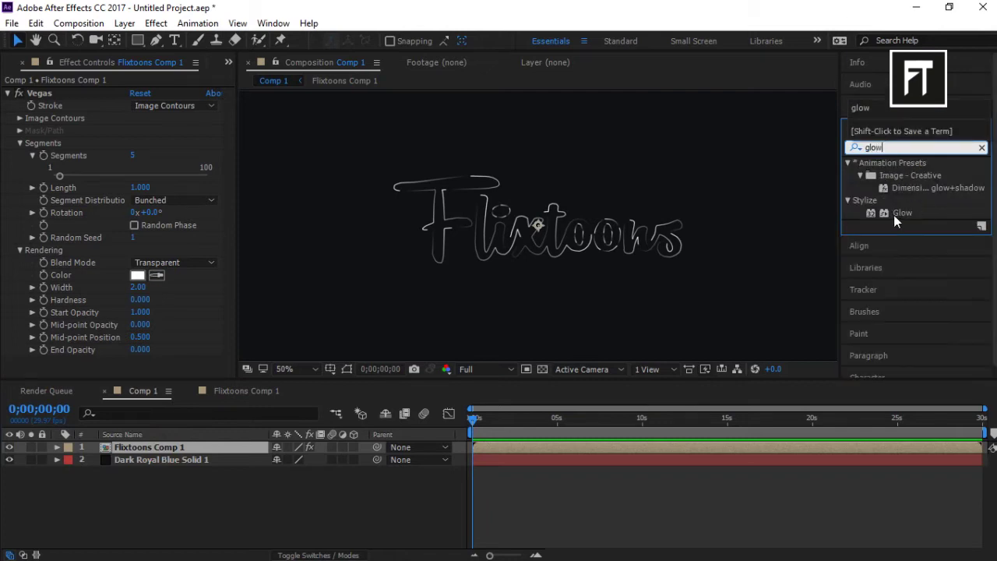
{"action": "left_click_drag", "start_coordinate": [894, 215], "coordinate": [189, 443]}
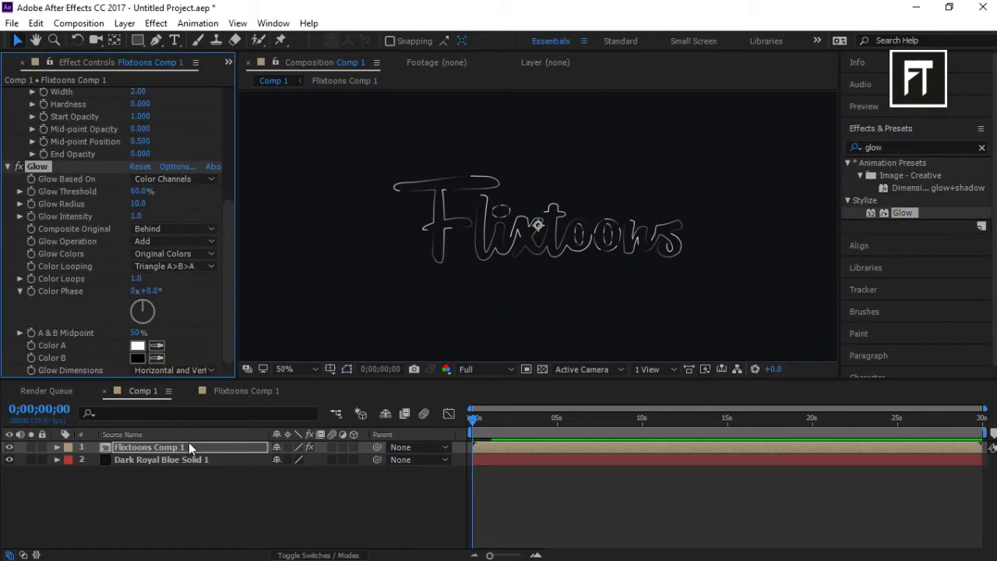
{"action": "left_click", "coordinate": [8, 167]}
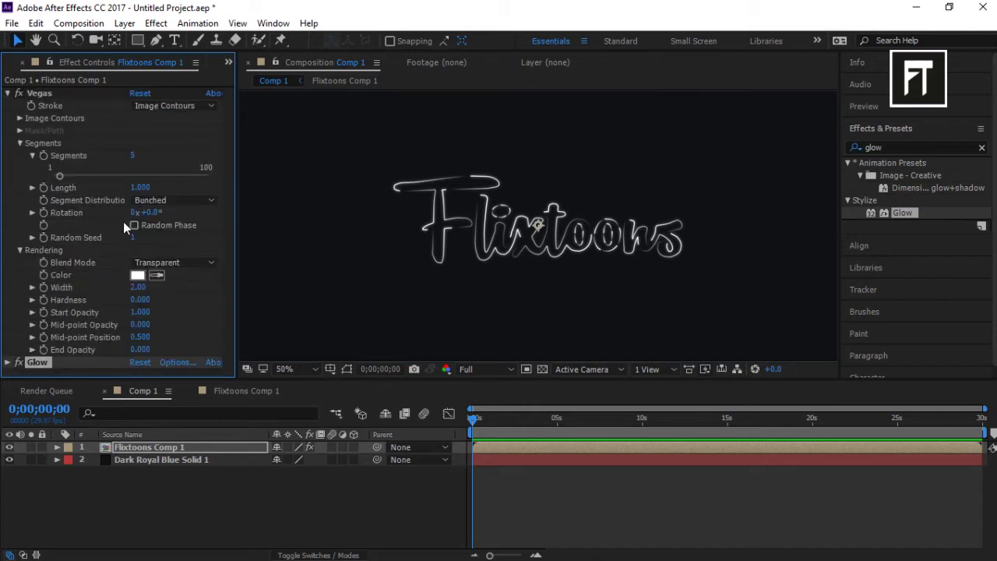
Step: Keep Vegas at 5 segments and drag the Length slider down to shorten the strokes
{"action": "left_click", "coordinate": [59, 177]}
{"action": "left_click_drag", "start_coordinate": [57, 178], "coordinate": [61, 178]}
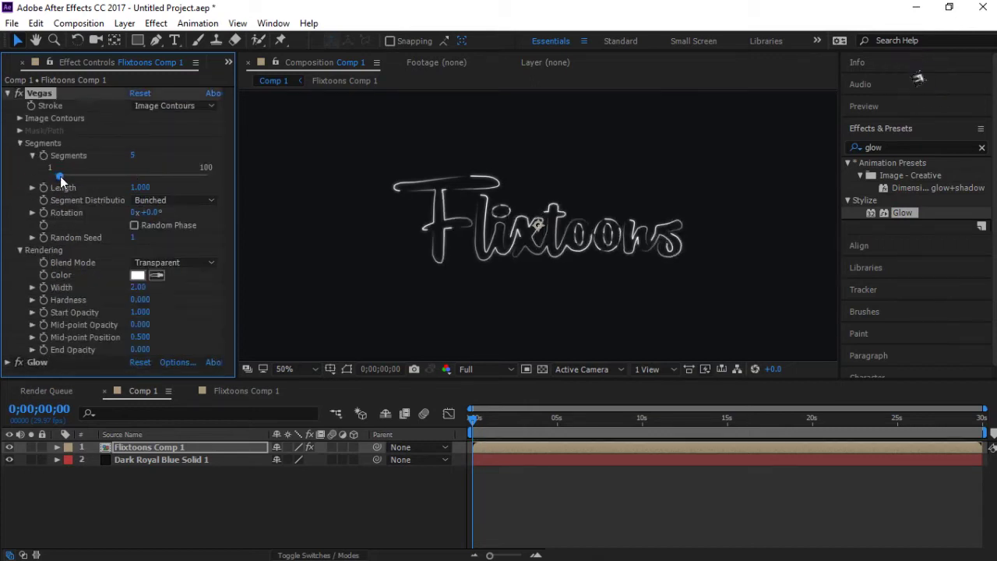
{"action": "left_click", "coordinate": [32, 155]}
{"action": "left_click", "coordinate": [32, 167]}
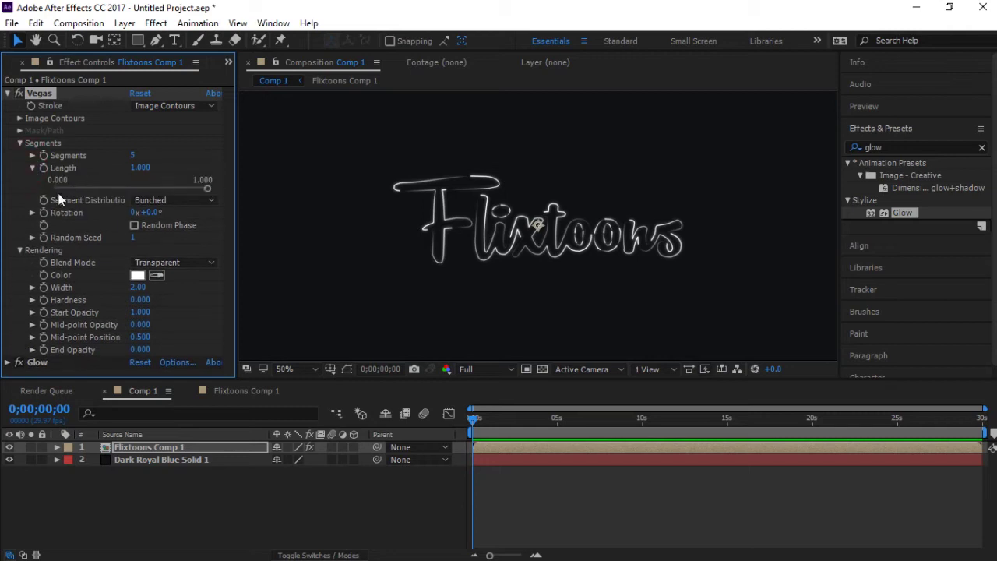
{"action": "left_click_drag", "start_coordinate": [208, 188], "coordinate": [52, 194]}
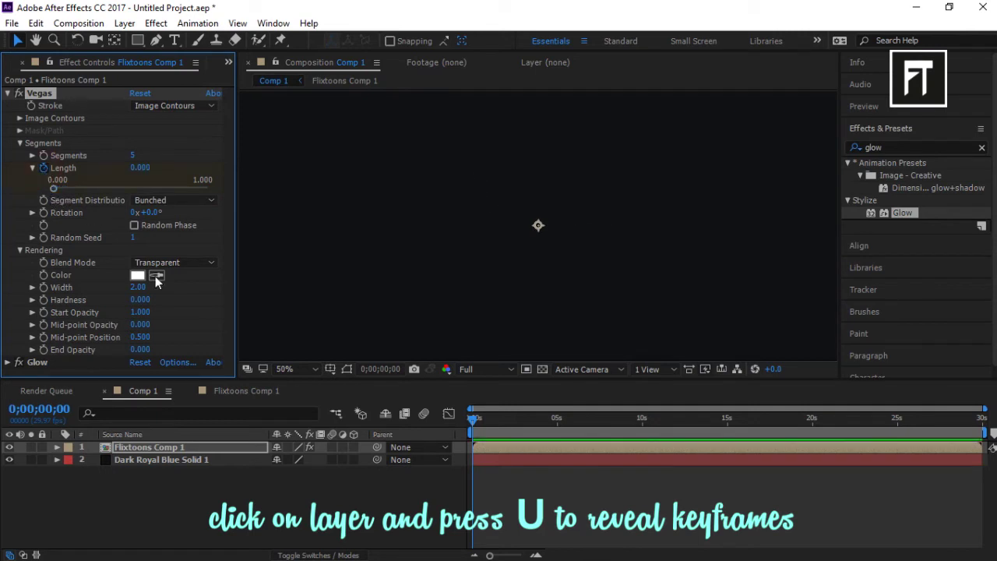
Step: Keyframe Vegas Length rising at 0;00;02;24 to 1.000 at about 0;00;04;26
{"action": "left_click", "coordinate": [204, 448]}
{"action": "key", "text": "u"}
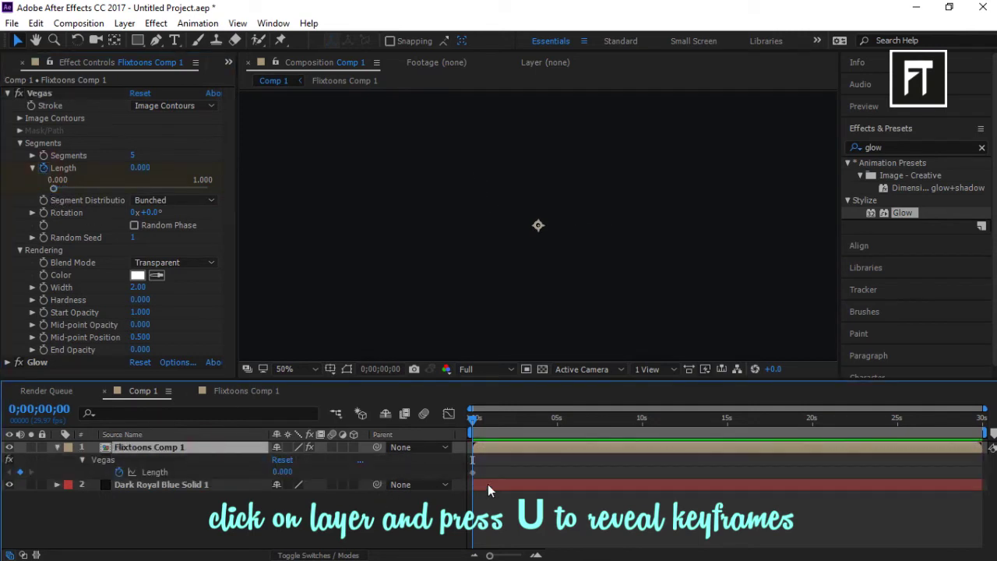
{"action": "left_click_drag", "start_coordinate": [477, 421], "coordinate": [520, 419]}
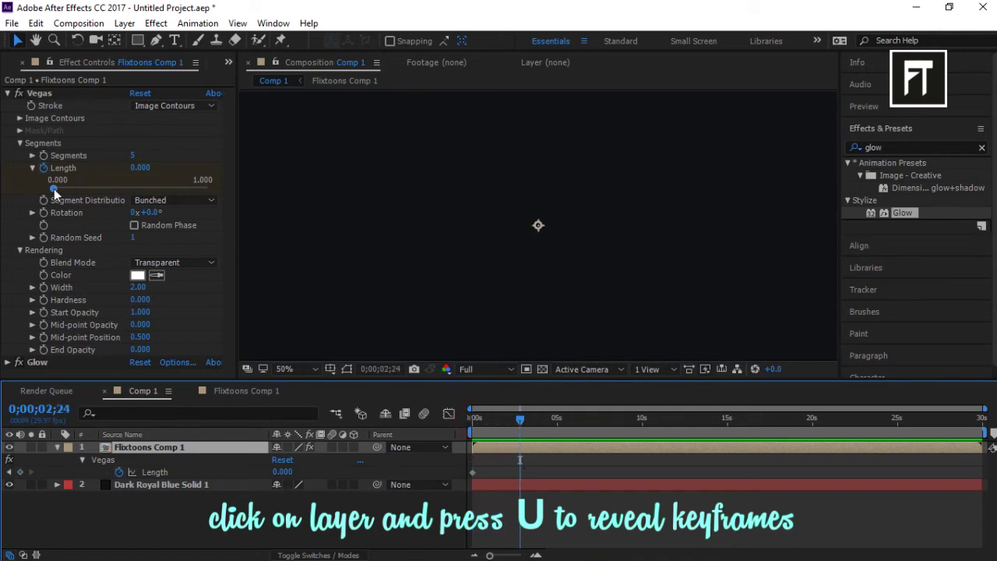
{"action": "left_click_drag", "start_coordinate": [54, 192], "coordinate": [144, 189]}
{"action": "left_click_drag", "start_coordinate": [521, 423], "coordinate": [555, 421]}
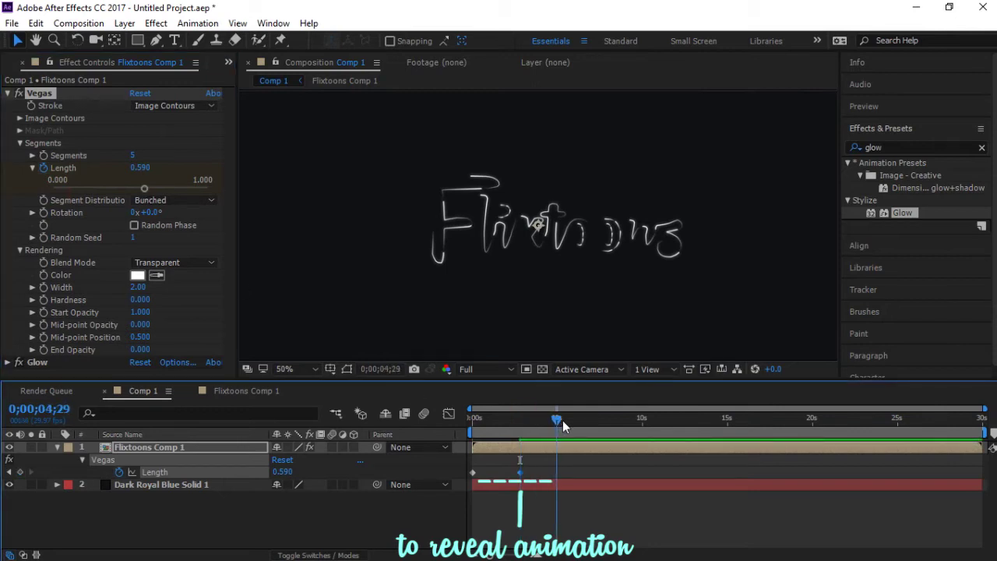
{"action": "left_click_drag", "start_coordinate": [145, 188], "coordinate": [230, 192]}
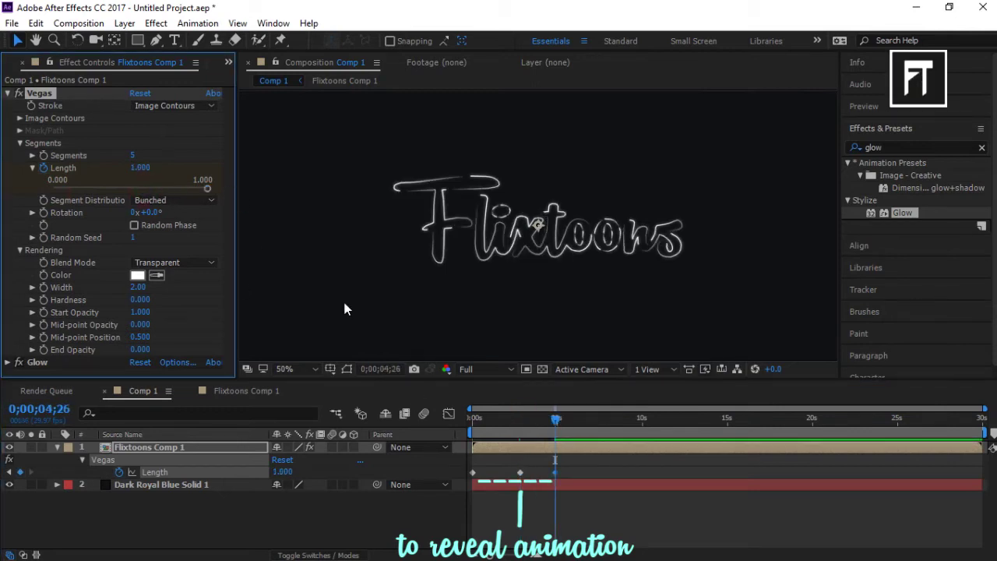
Step: Hold Length at 1.000 at 0;00;06;14, then drop it to 0 at 0;00;07;25
{"action": "left_click_drag", "start_coordinate": [557, 421], "coordinate": [584, 422]}
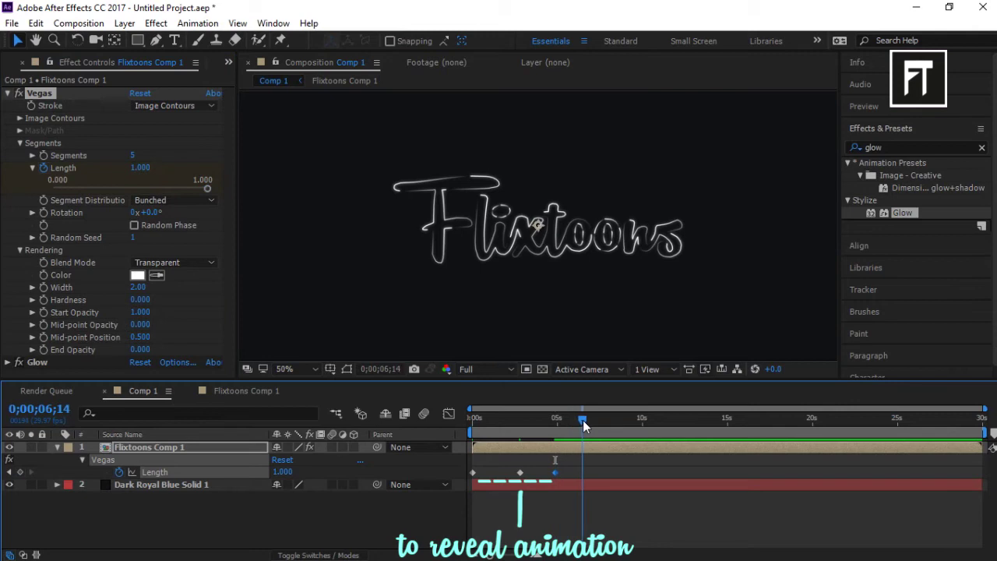
{"action": "left_click", "coordinate": [211, 189]}
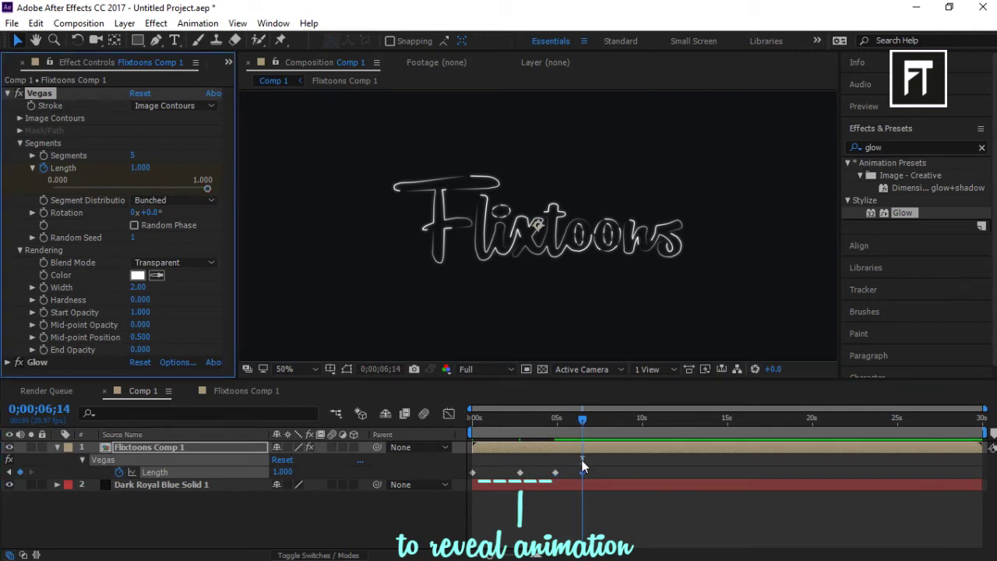
{"action": "left_click", "coordinate": [607, 421]}
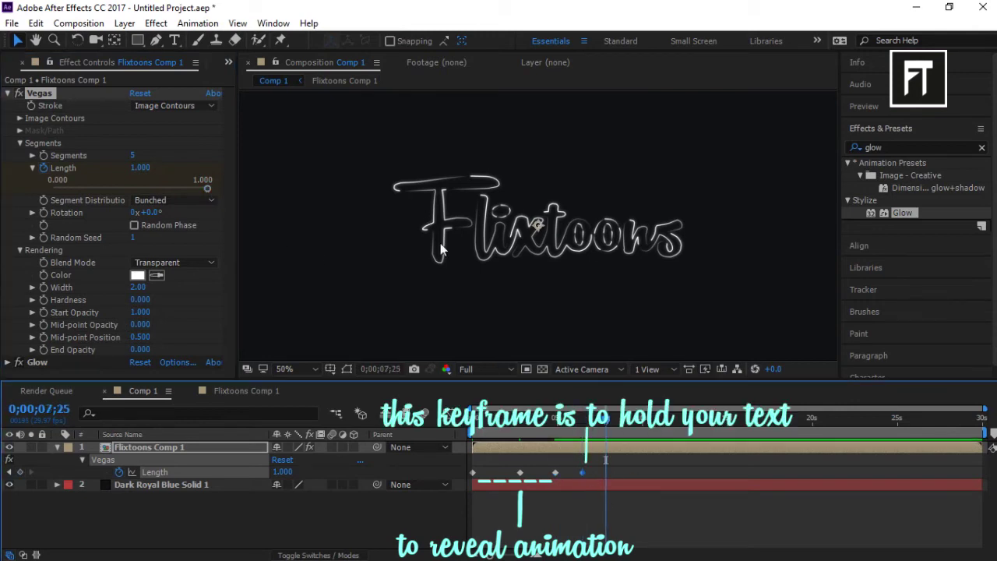
{"action": "left_click_drag", "start_coordinate": [207, 192], "coordinate": [53, 190]}
Step: Preview the animation from the start at Half resolution
{"action": "key", "text": "Home"}
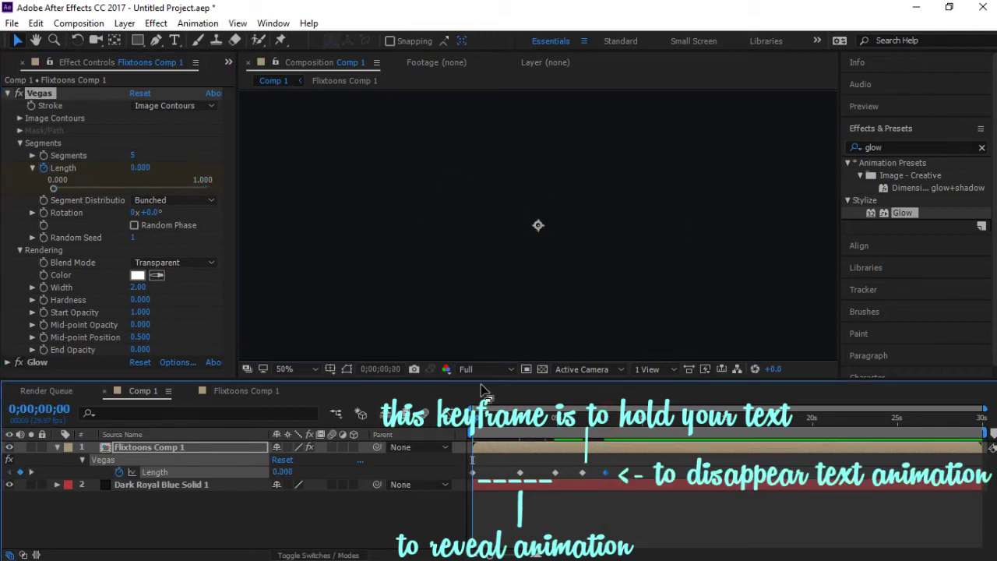
{"action": "left_click", "coordinate": [487, 368]}
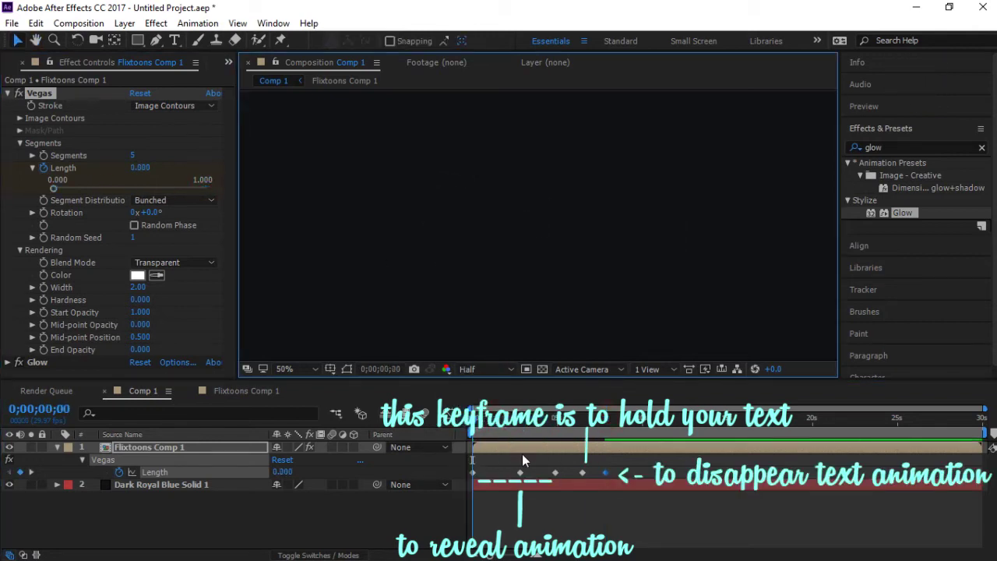
{"action": "key", "text": "space"}
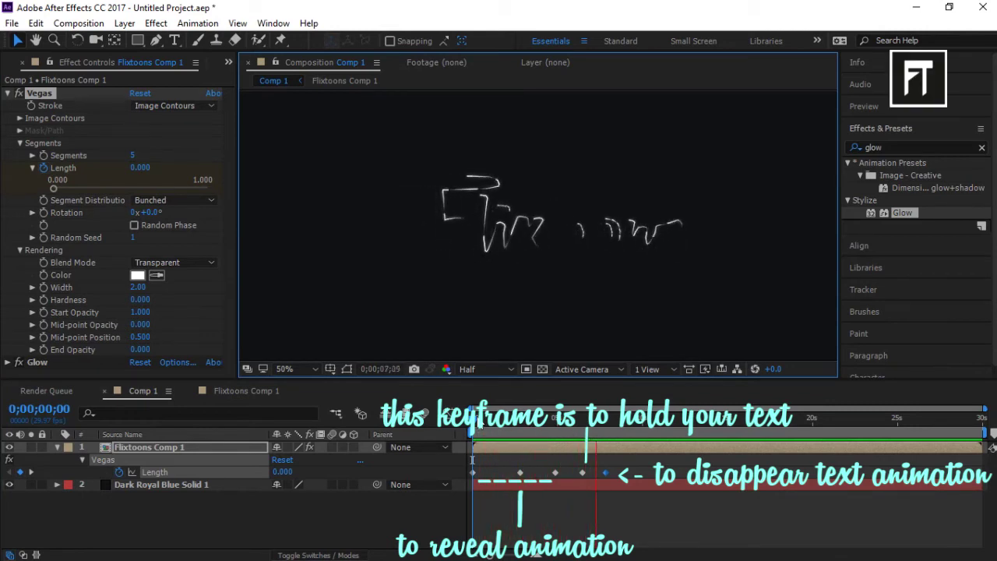
{"action": "key", "text": "space"}
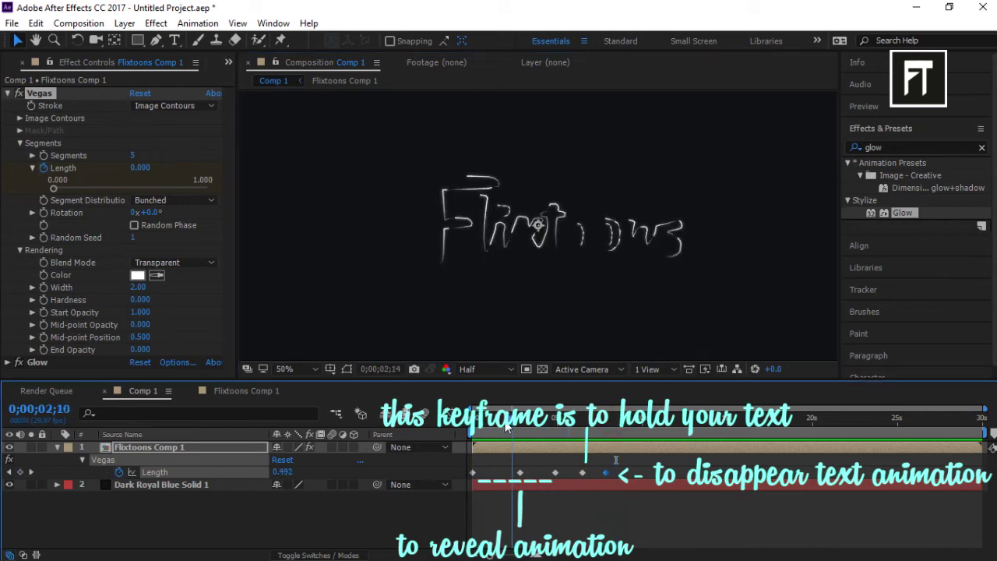
{"action": "left_click_drag", "start_coordinate": [621, 430], "coordinate": [500, 418]}
Step: Shift the middle and last Length keyframes earlier and replay the retimed animation
{"action": "mouse_move", "coordinate": [552, 462]}
{"action": "left_mouse_down"}
{"action": "mouse_move", "coordinate": [515, 487]}
{"action": "mouse_move", "coordinate": [527, 472]}
{"action": "mouse_move", "coordinate": [513, 473]}
{"action": "left_mouse_up"}
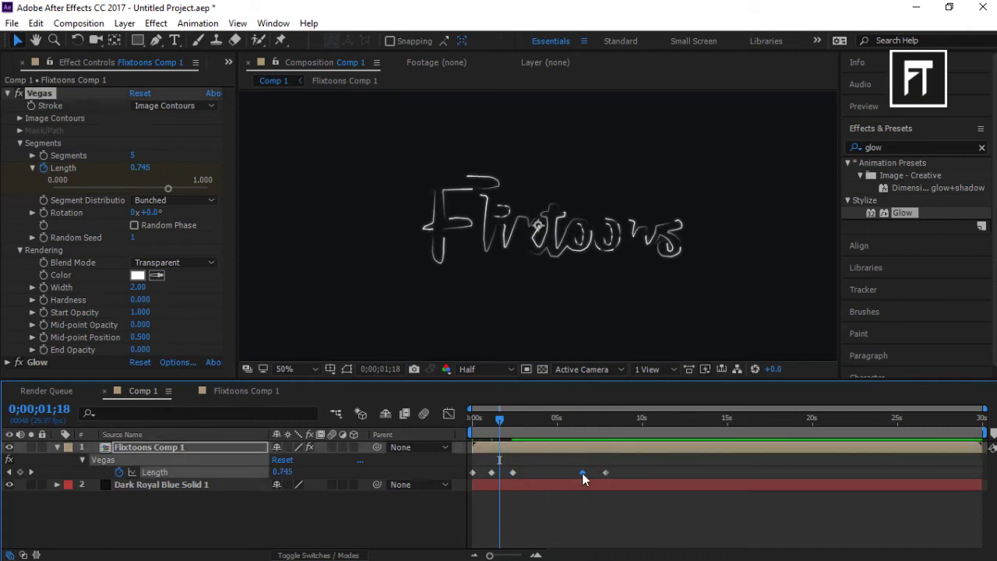
{"action": "left_click_drag", "start_coordinate": [582, 473], "coordinate": [543, 474]}
{"action": "left_click_drag", "start_coordinate": [606, 473], "coordinate": [569, 473]}
{"action": "left_click", "coordinate": [466, 421]}
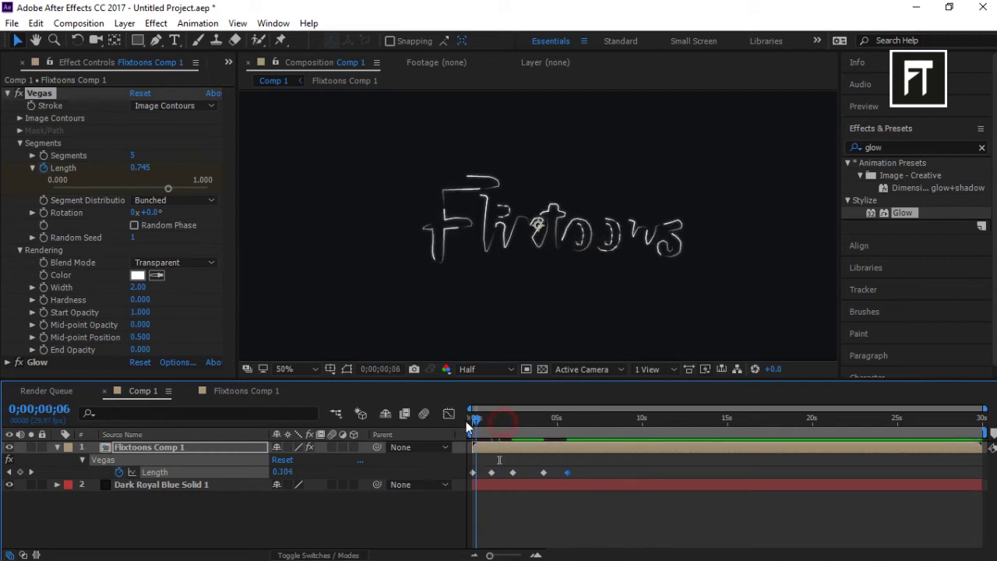
{"action": "key", "text": "space"}
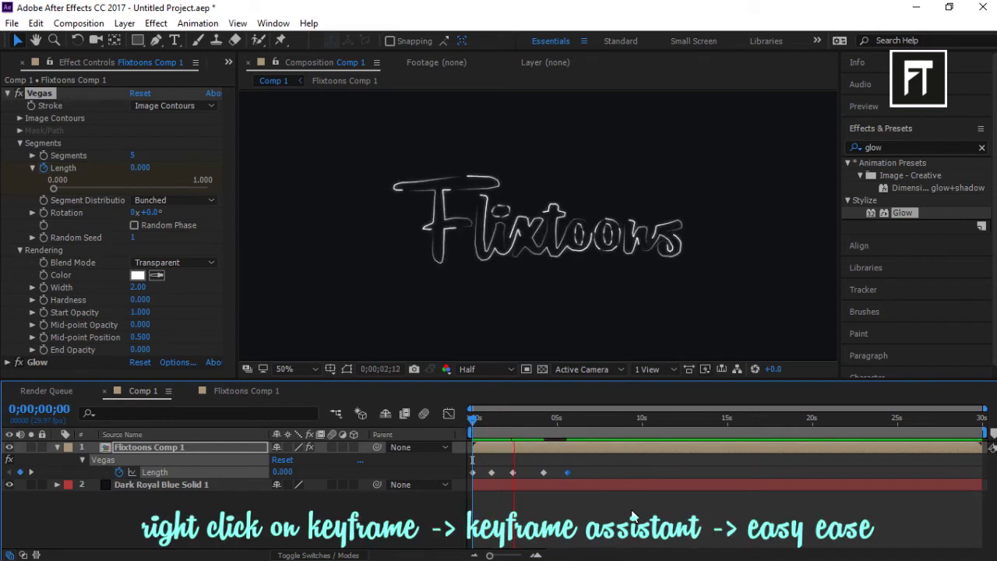
{"action": "key", "text": "space"}
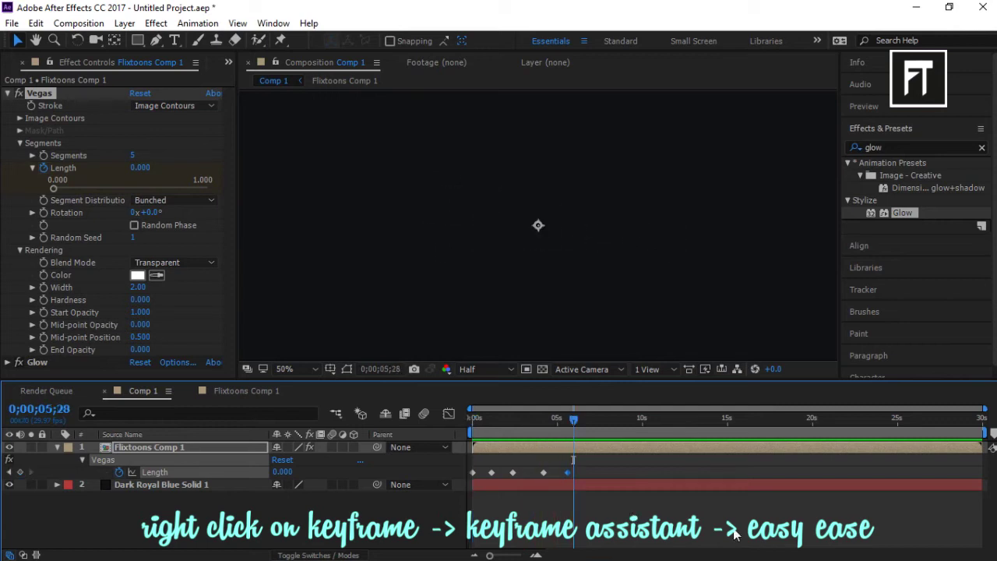
{"action": "left_click_drag", "start_coordinate": [576, 419], "coordinate": [479, 421]}
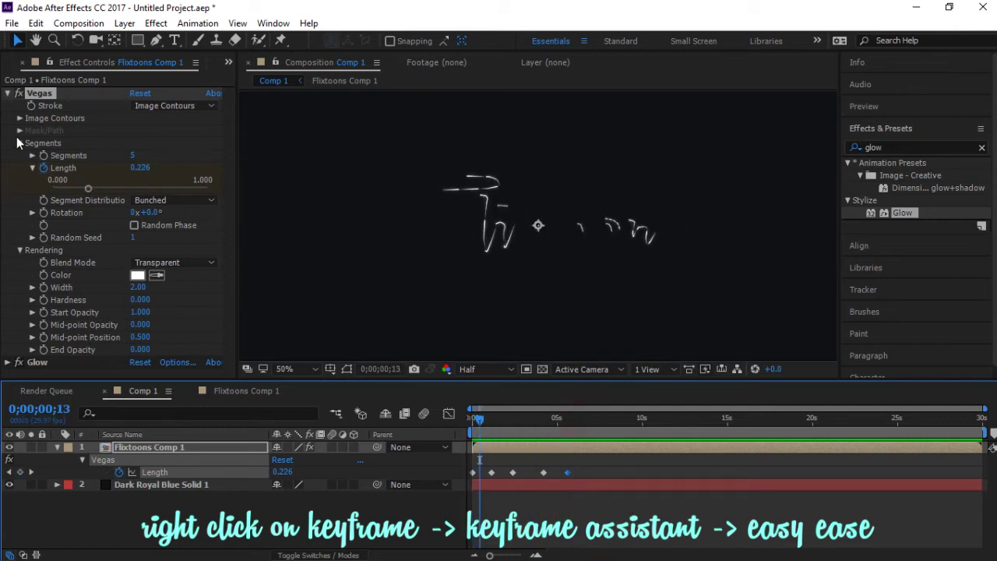
{"action": "left_click", "coordinate": [7, 93]}
{"action": "left_click", "coordinate": [136, 453]}
{"action": "key", "text": "u"}
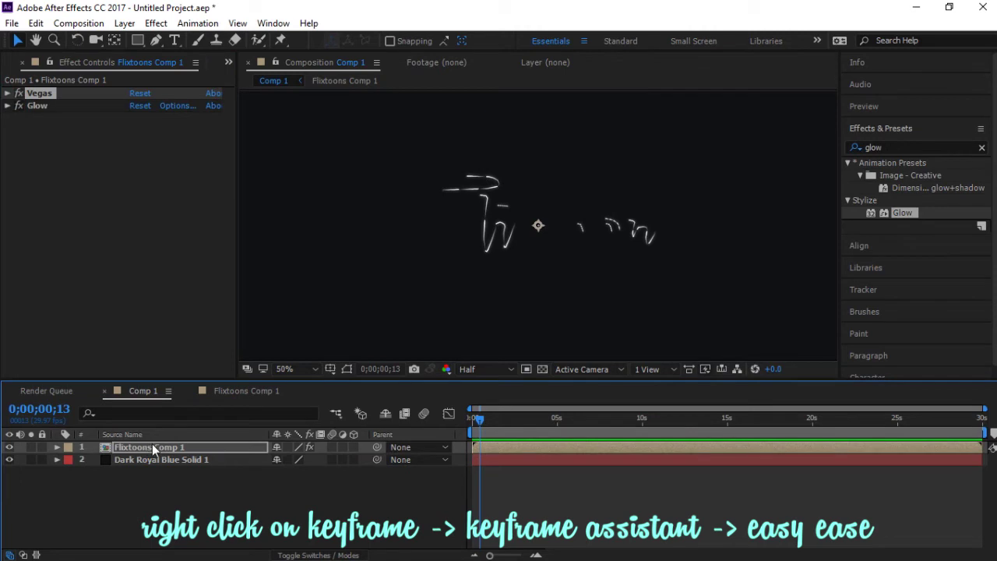
{"action": "left_click", "coordinate": [154, 446]}
{"action": "left_click", "coordinate": [36, 23]}
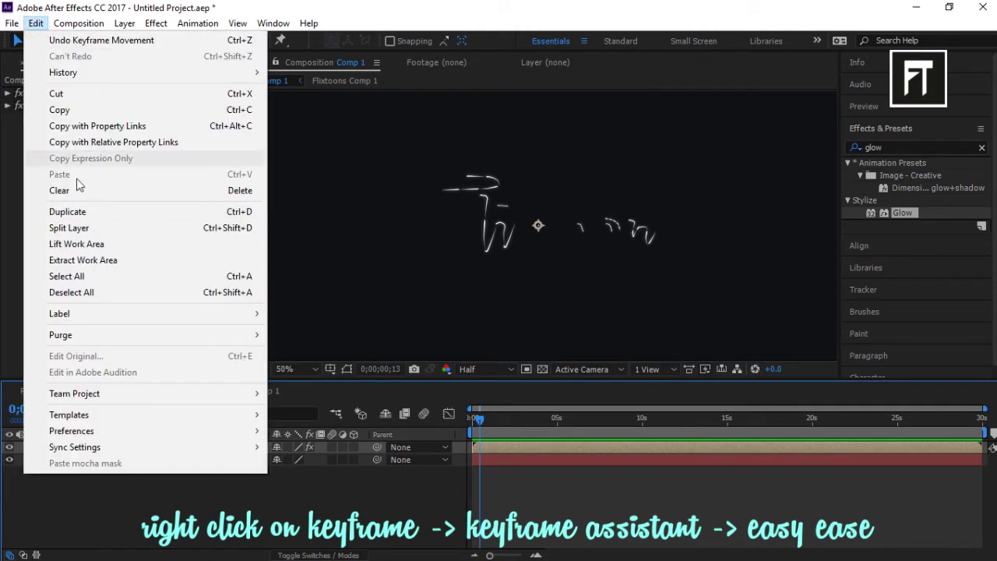
{"action": "left_click", "coordinate": [36, 24]}
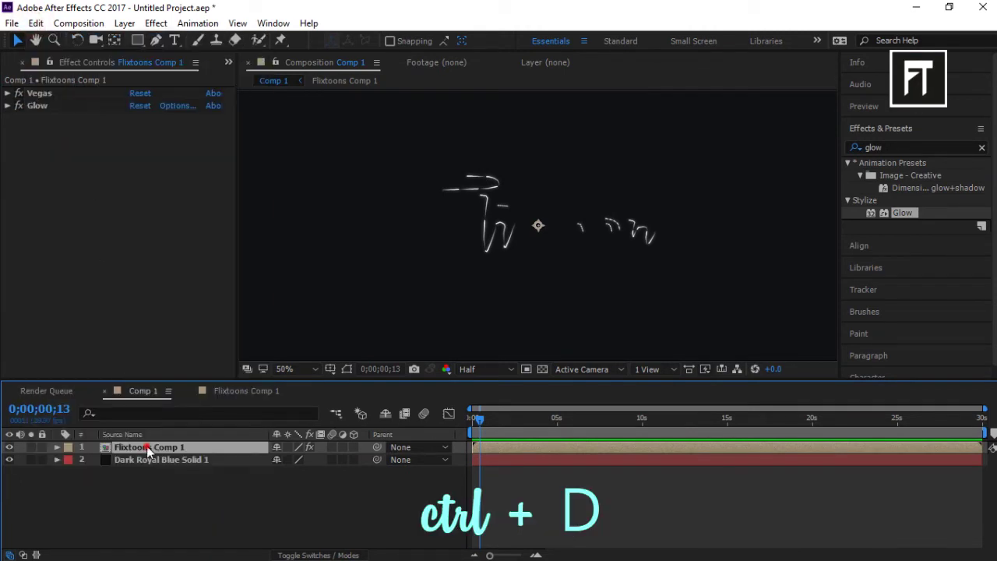
Step: Duplicate Flixtoons Comp 1 into four layers, strip Glow and Vegas from the top copy, and hide it
{"action": "key", "text": "ctrl+d"}
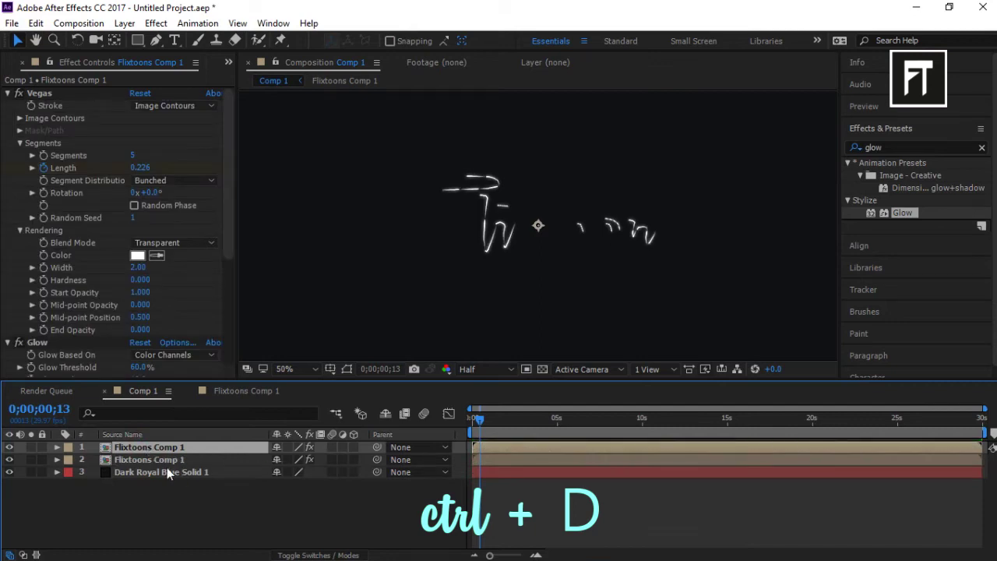
{"action": "key", "text": "ctrl+d"}
{"action": "key", "text": "ctrl+d"}
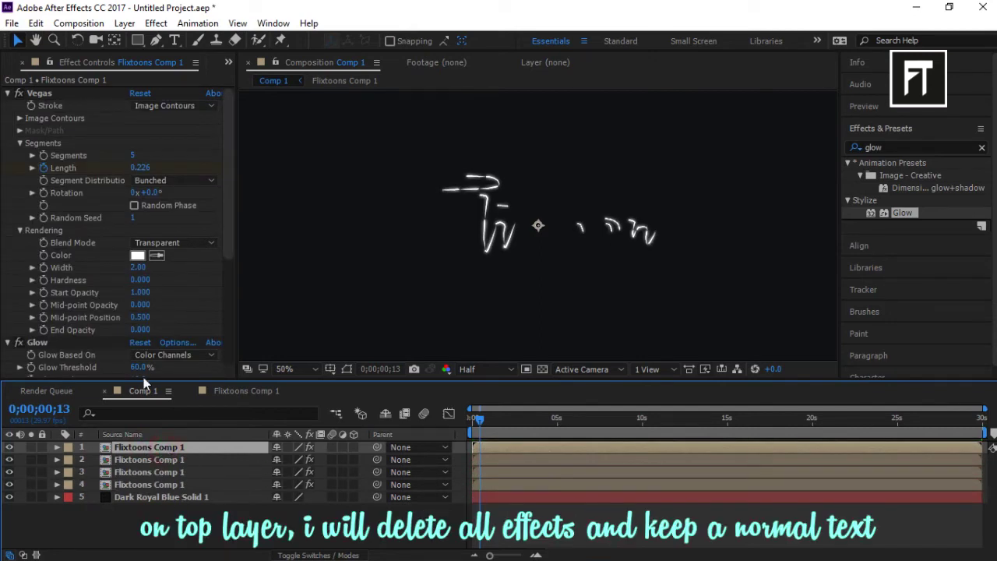
{"action": "left_click", "coordinate": [7, 92]}
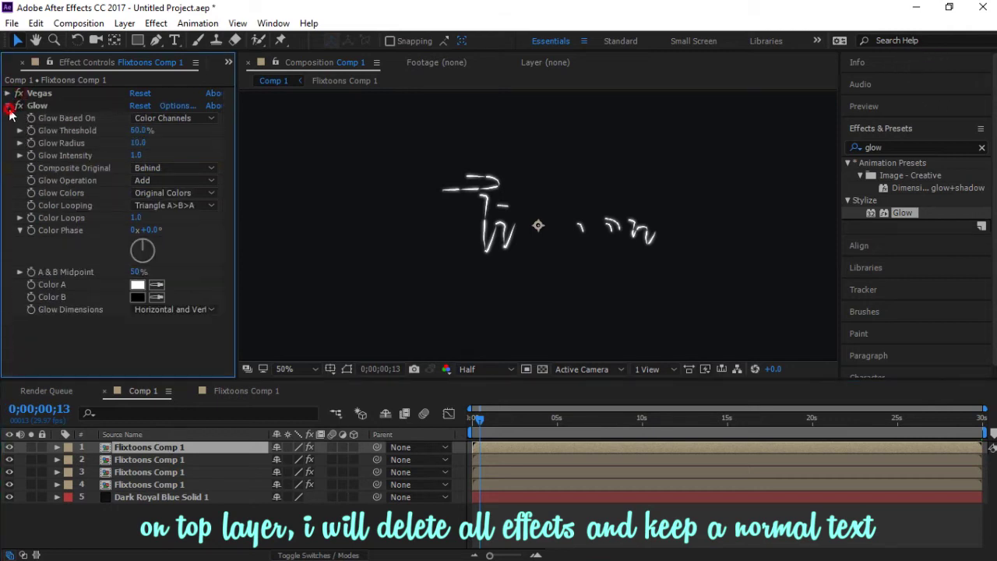
{"action": "left_click", "coordinate": [67, 107]}
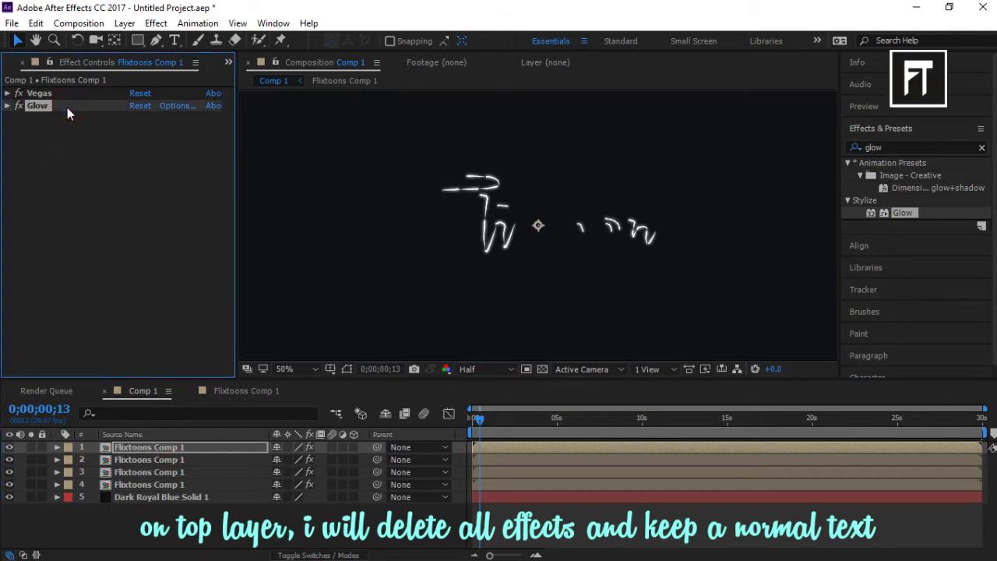
{"action": "key", "text": "Delete"}
{"action": "left_click", "coordinate": [39, 93]}
{"action": "key", "text": "Delete"}
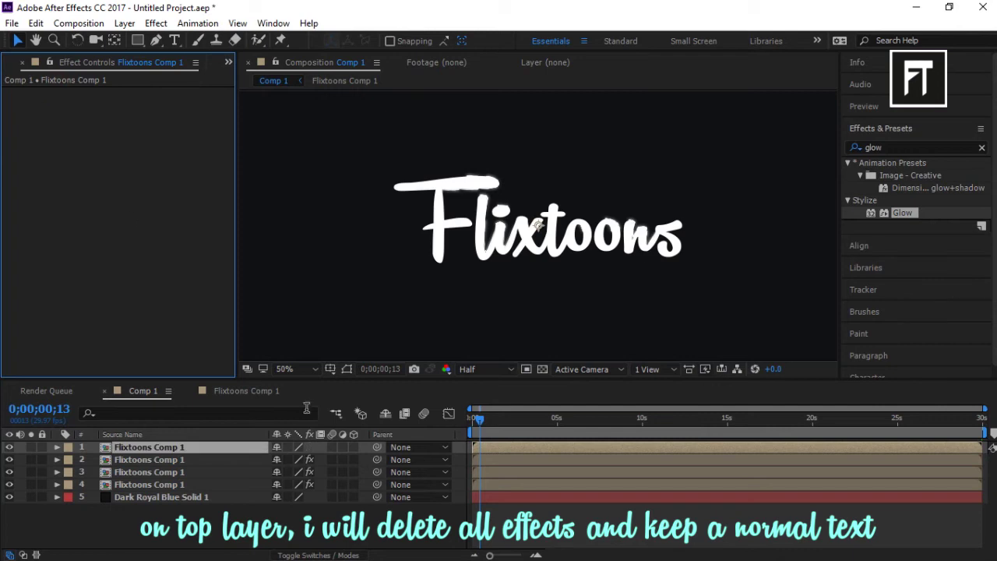
{"action": "left_click", "coordinate": [9, 447]}
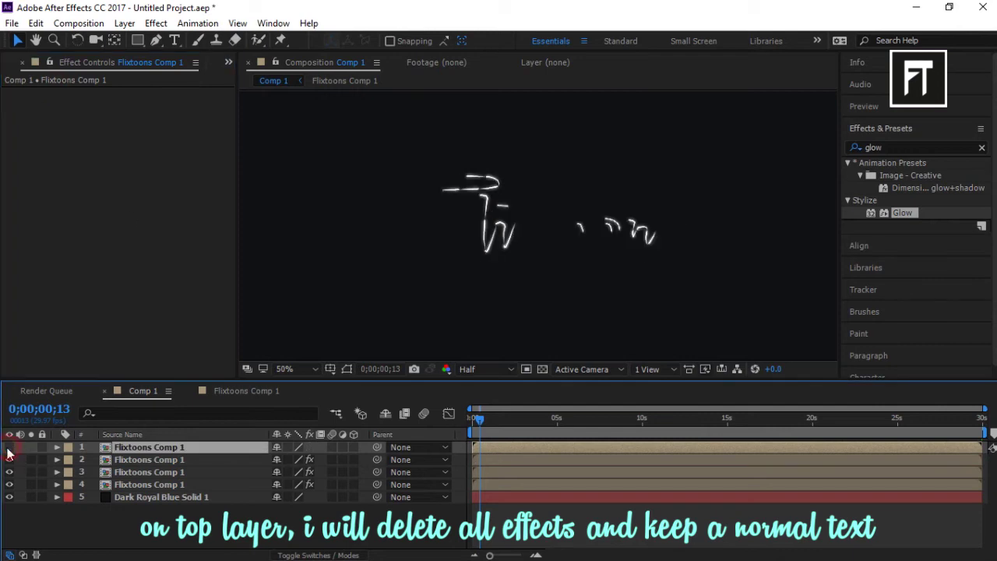
Step: Set the second Flixtoons copy's Vegas stroke colour to pale aqua
{"action": "left_click", "coordinate": [170, 461]}
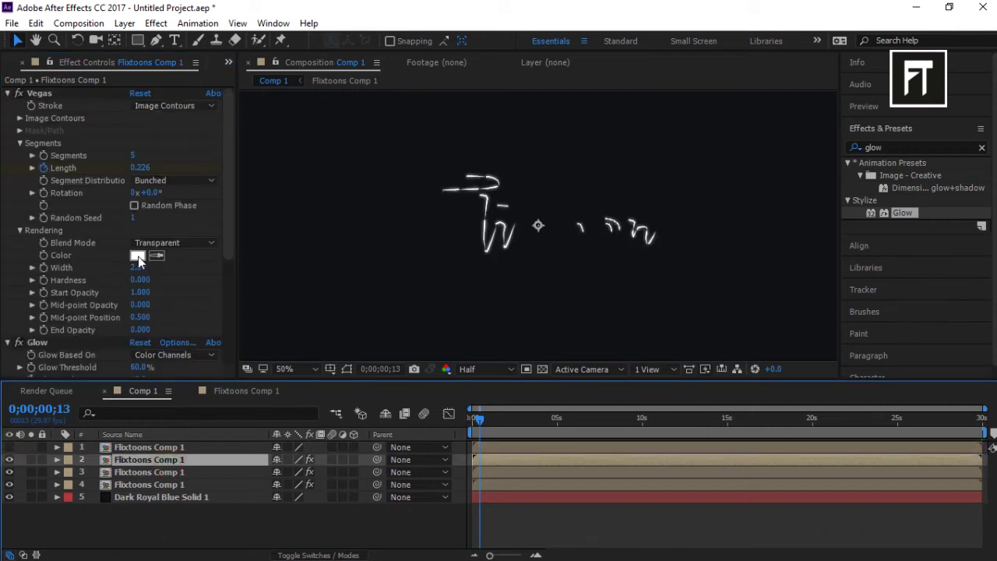
{"action": "left_click", "coordinate": [138, 255]}
{"action": "left_click", "coordinate": [353, 368]}
{"action": "left_click", "coordinate": [211, 275]}
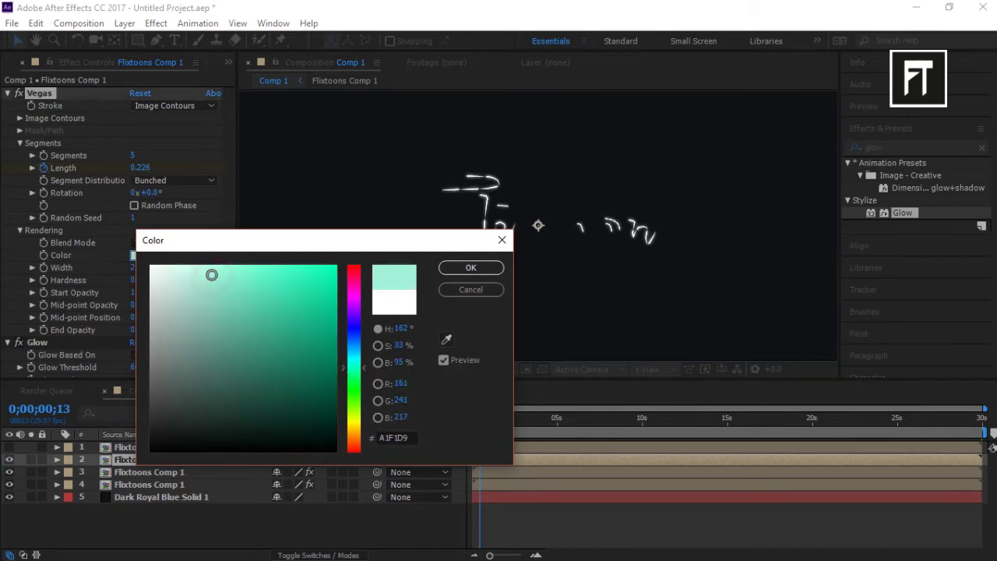
{"action": "left_click", "coordinate": [233, 272]}
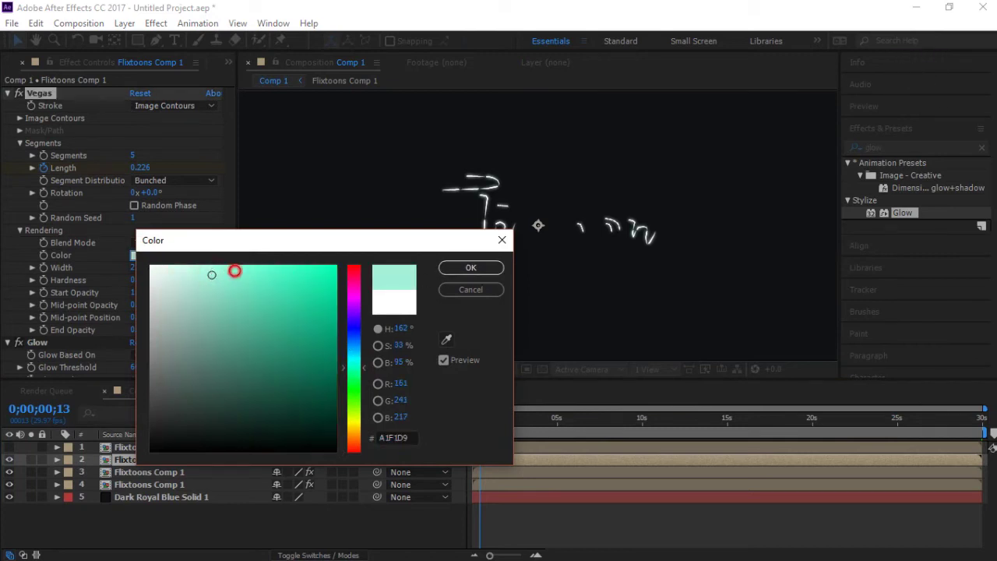
{"action": "left_click", "coordinate": [471, 288]}
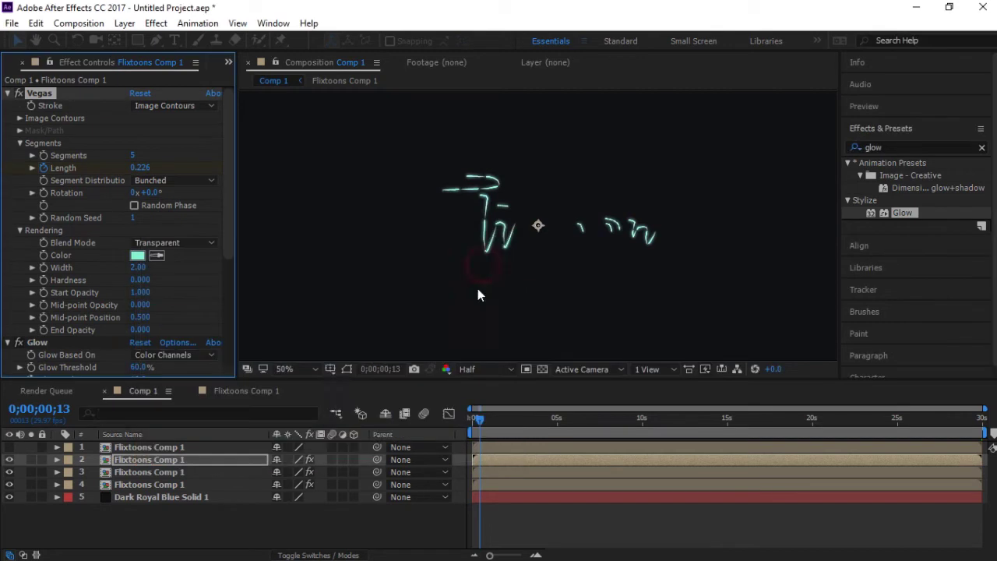
Step: Set the third copy's Vegas stroke colour to light green 82F59D
{"action": "left_click", "coordinate": [171, 473]}
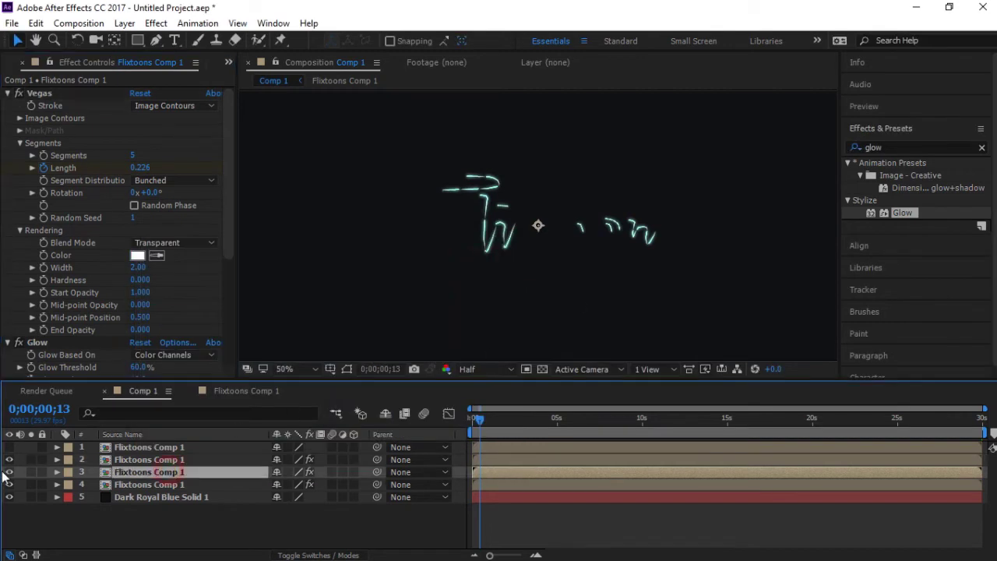
{"action": "left_click", "coordinate": [138, 255]}
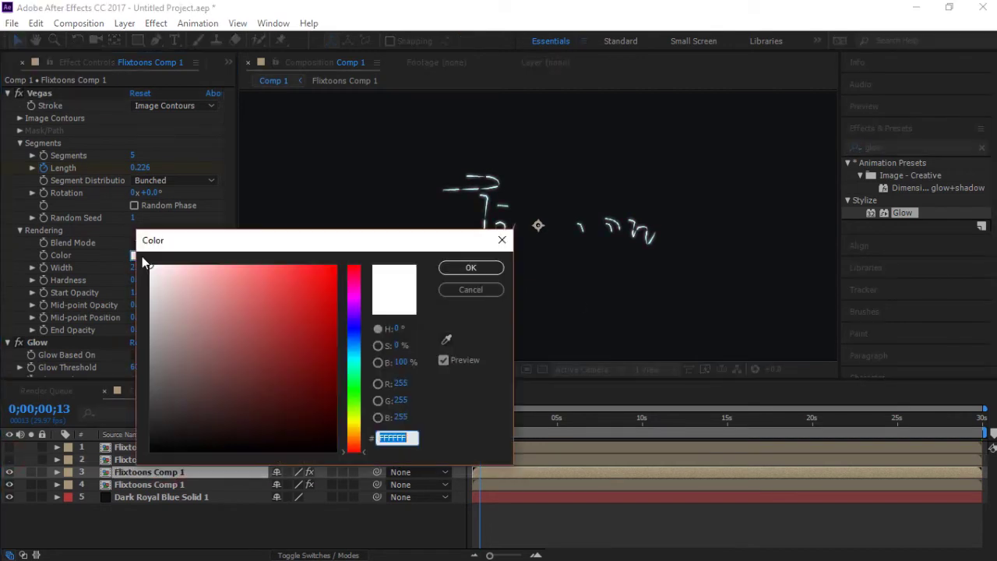
{"action": "left_click", "coordinate": [359, 382]}
{"action": "left_click", "coordinate": [237, 272]}
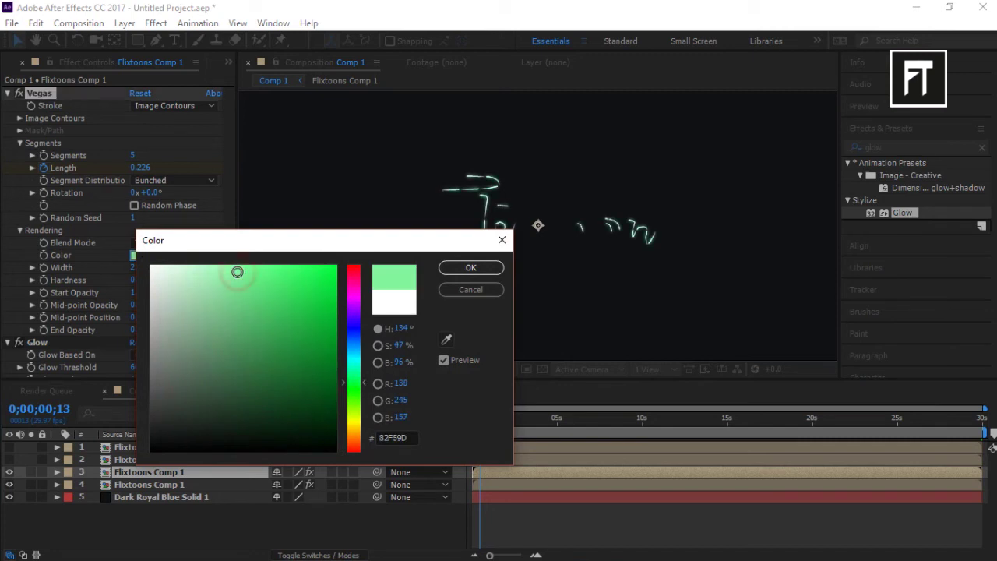
{"action": "left_click", "coordinate": [471, 268]}
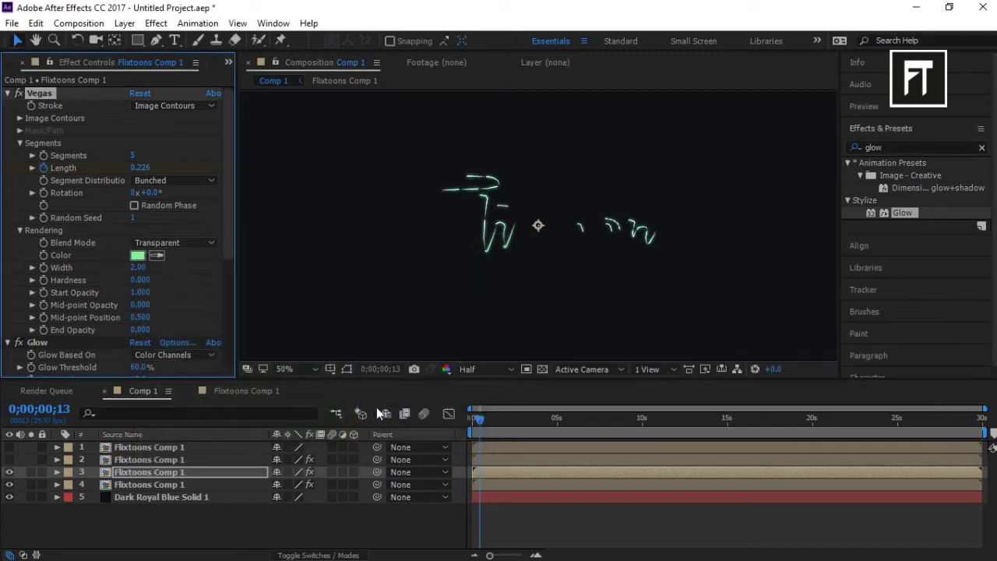
{"action": "left_click", "coordinate": [127, 483]}
{"action": "left_click", "coordinate": [135, 461]}
Step: Unhide the second copy and review the copies' Length keyframes
{"action": "left_click", "coordinate": [9, 460]}
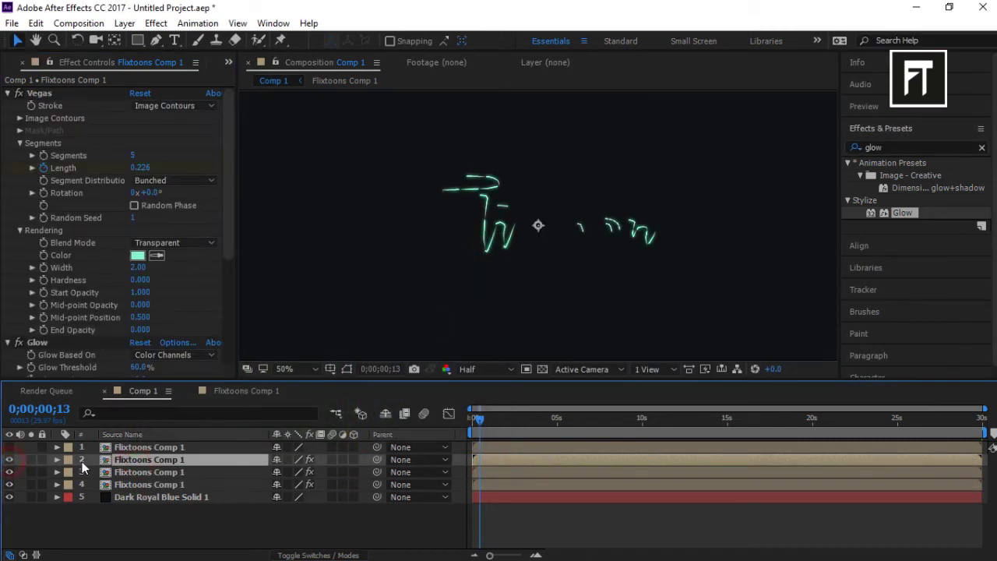
{"action": "left_click", "coordinate": [187, 479], "text": "shift"}
{"action": "key", "text": "u"}
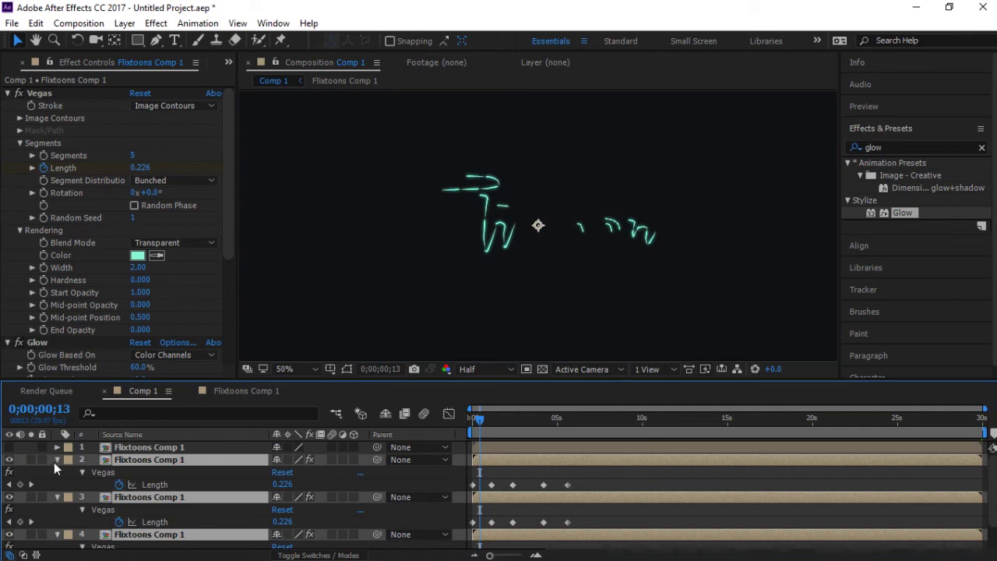
{"action": "left_click", "coordinate": [56, 459]}
{"action": "key", "text": "ctrl+shift+a"}
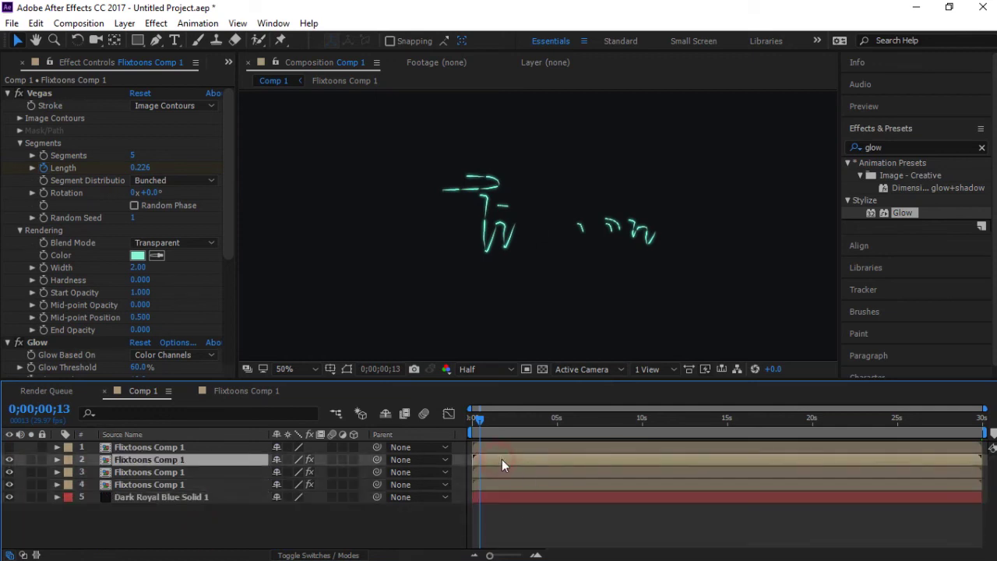
Step: Delay the second and third copies, scrub the preview, and trim the top text layer to start at the current time
{"action": "left_click", "coordinate": [500, 471]}
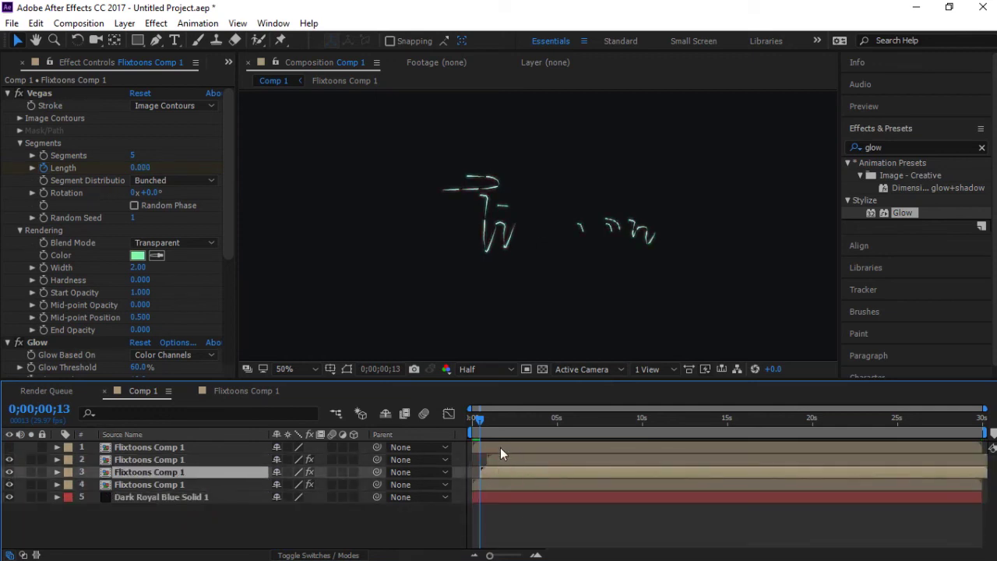
{"action": "left_click", "coordinate": [503, 460]}
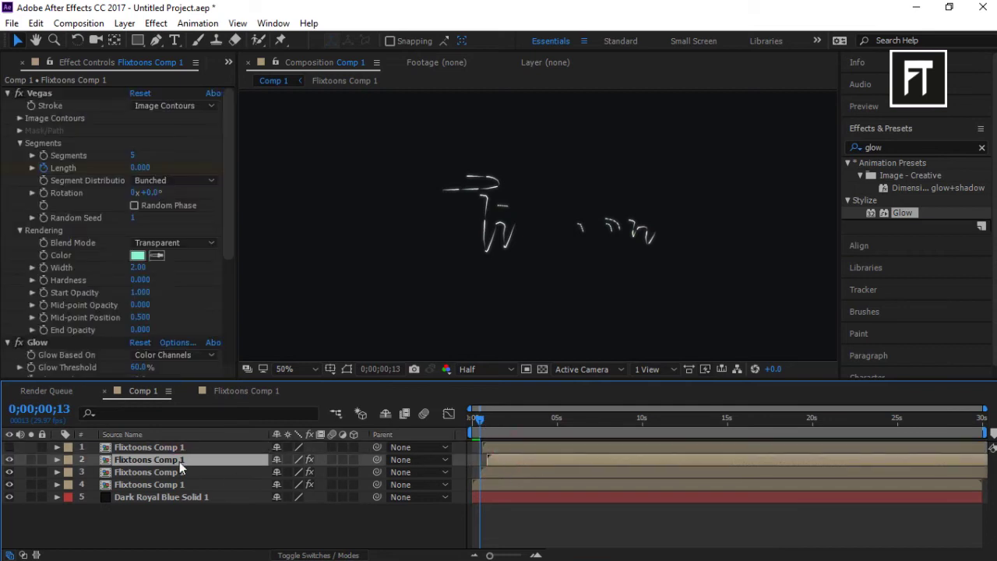
{"action": "key", "text": "u"}
{"action": "left_click_drag", "start_coordinate": [488, 424], "coordinate": [506, 430]}
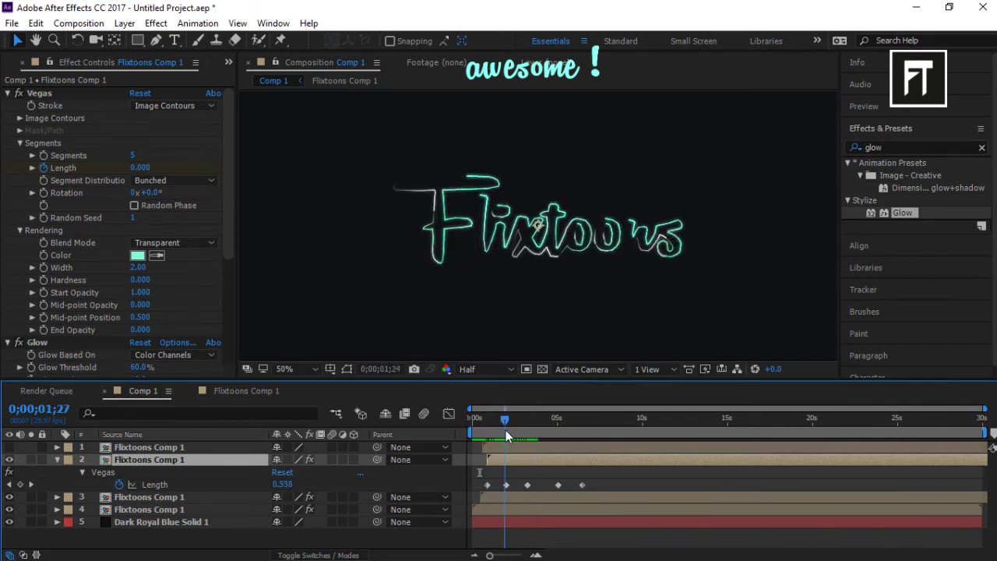
{"action": "left_click", "coordinate": [512, 445]}
{"action": "key", "text": "alt+bracketleft"}
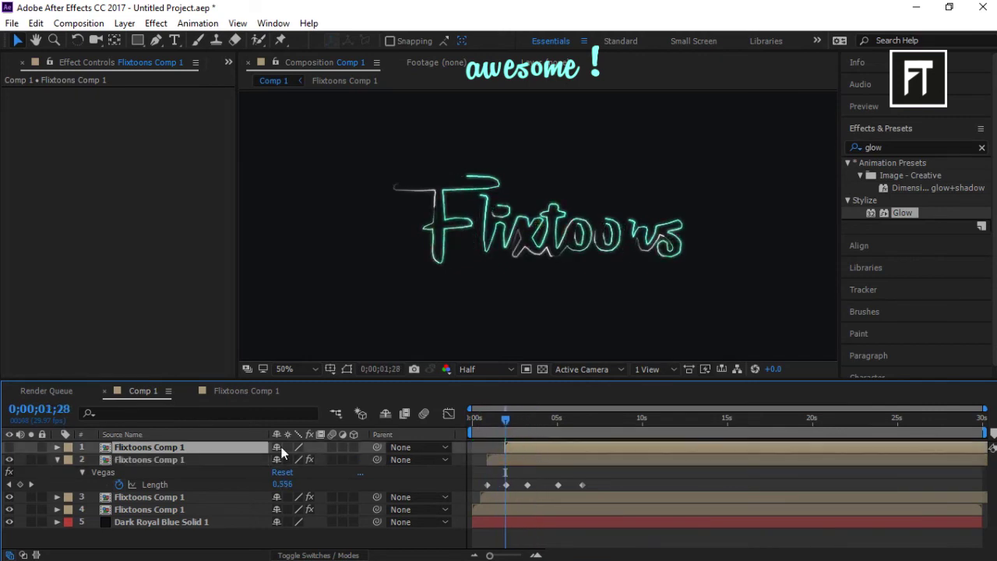
Step: Show the top Flixtoons layer and keyframe its Opacity from 0% to 100%
{"action": "left_click", "coordinate": [57, 447]}
{"action": "left_click", "coordinate": [9, 447]}
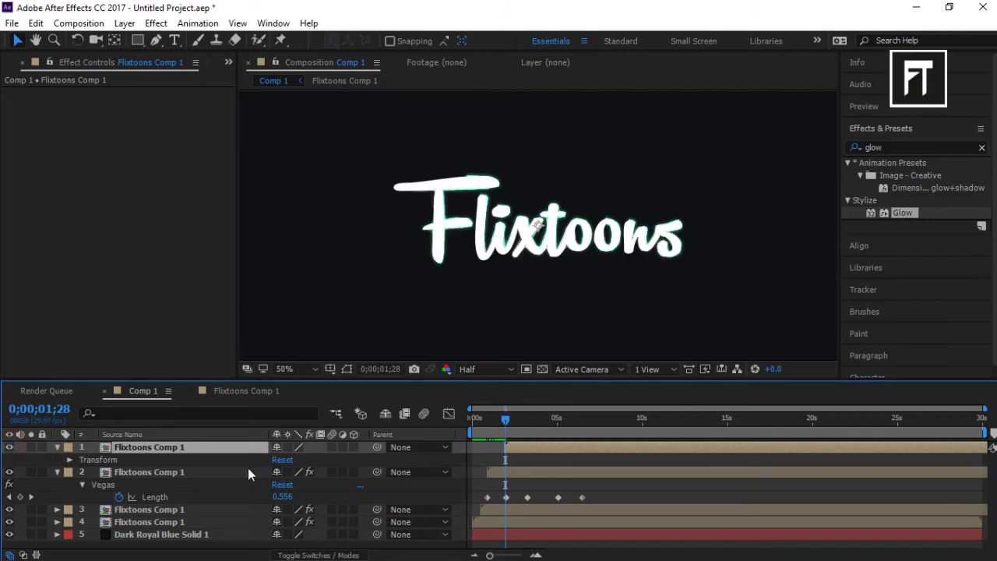
{"action": "left_click", "coordinate": [69, 460]}
{"action": "left_click", "coordinate": [94, 521]}
{"action": "left_click", "coordinate": [285, 521]}
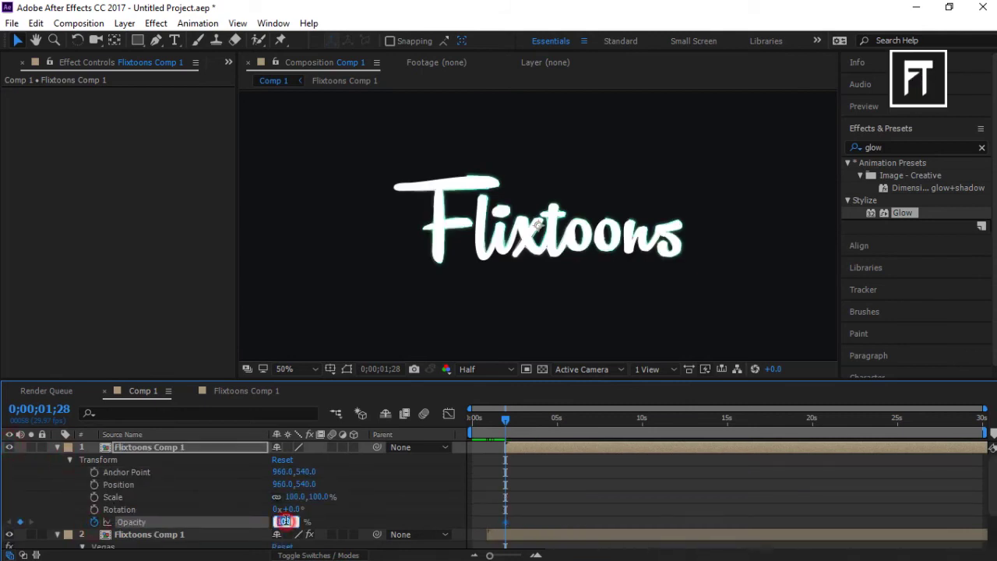
{"action": "type", "text": "0"}
{"action": "key", "text": "Return"}
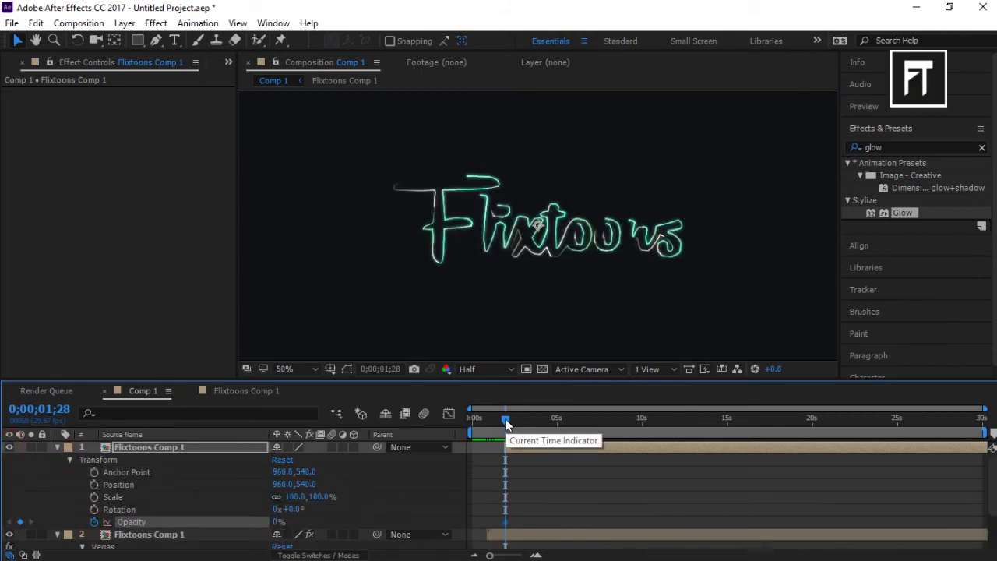
{"action": "left_click_drag", "start_coordinate": [506, 424], "coordinate": [533, 427]}
{"action": "type", "text": "100"}
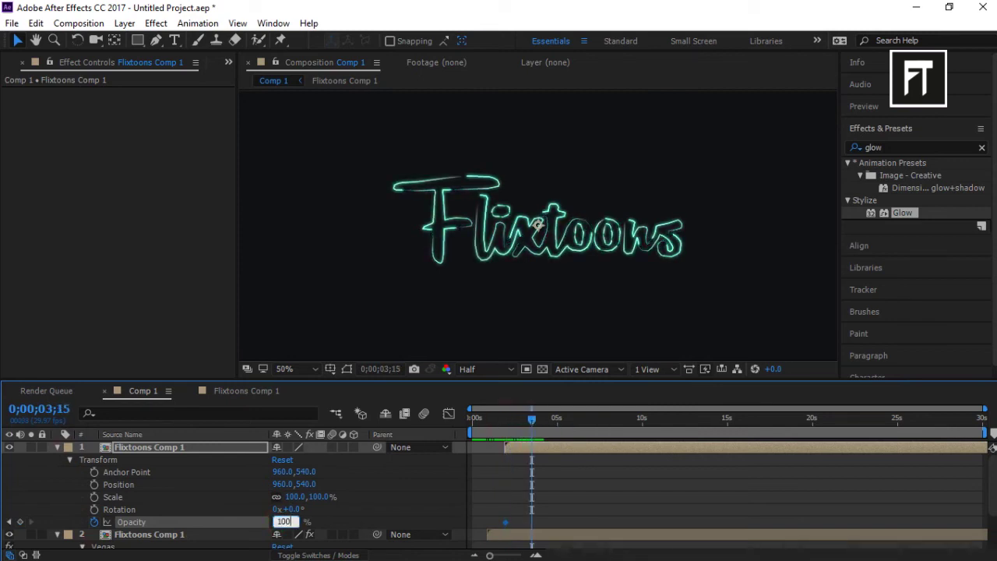
{"action": "key", "text": "Return"}
Step: Shift both Opacity keyframes to follow the stroke Length keyframes, around three seconds
{"action": "scroll", "coordinate": [602, 491], "scroll_direction": "down", "scroll_amount": 3}
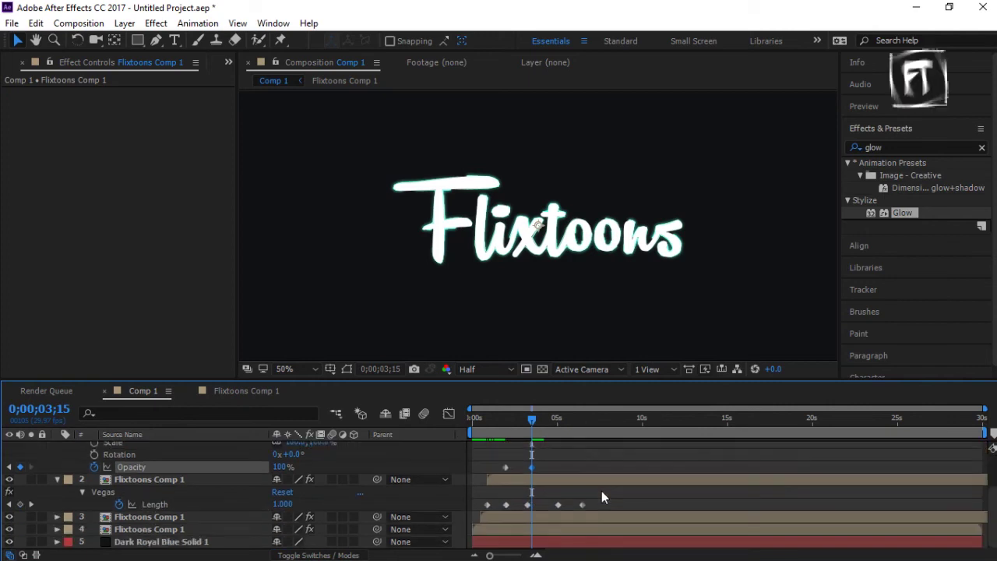
{"action": "left_click", "coordinate": [559, 504]}
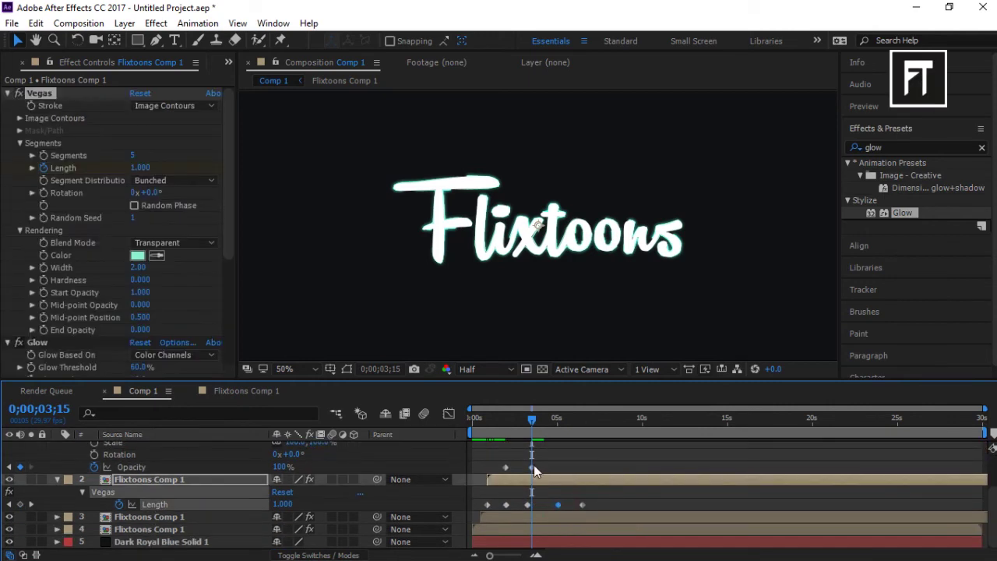
{"action": "mouse_move", "coordinate": [547, 457]}
{"action": "left_mouse_down"}
{"action": "mouse_move", "coordinate": [499, 477]}
{"action": "mouse_move", "coordinate": [549, 471]}
{"action": "left_mouse_up"}
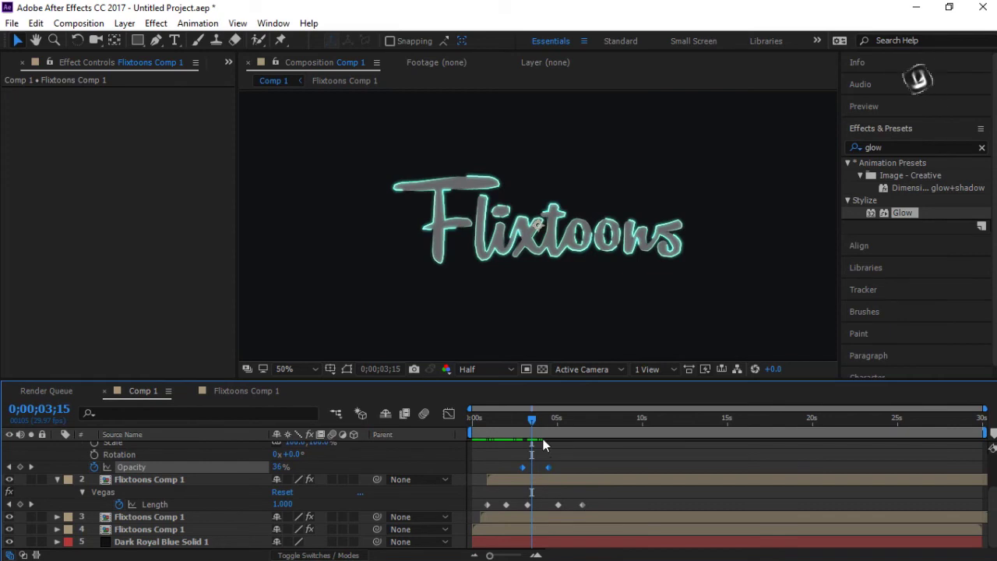
{"action": "mouse_move", "coordinate": [532, 420]}
{"action": "left_mouse_down"}
{"action": "mouse_move", "coordinate": [511, 420]}
{"action": "mouse_move", "coordinate": [608, 425]}
{"action": "mouse_move", "coordinate": [444, 426]}
{"action": "left_mouse_up"}
{"action": "scroll", "coordinate": [74, 467], "scroll_direction": "up", "scroll_amount": 3}
{"action": "left_click", "coordinate": [57, 447]}
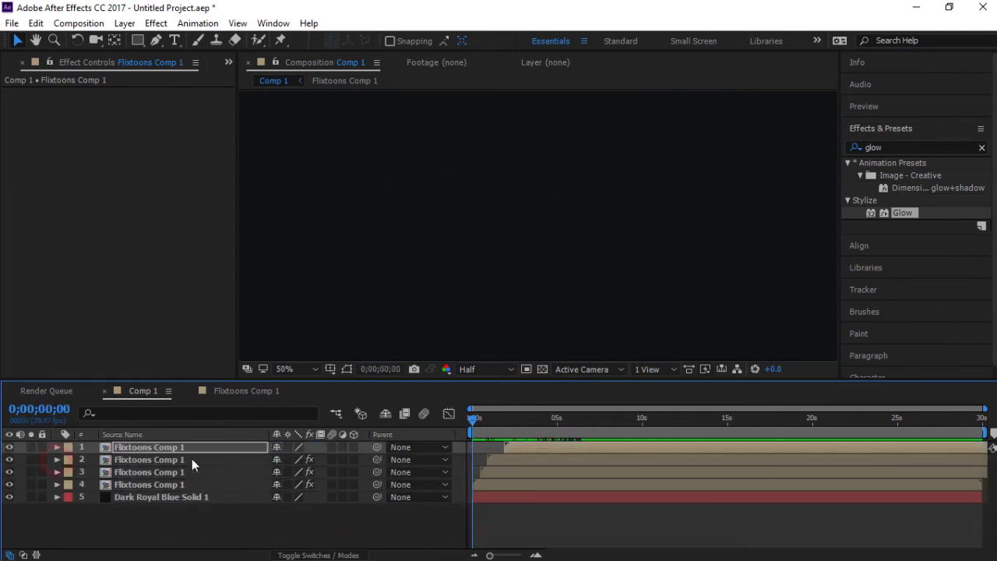
Step: Preview the glowing stroke animation, then switch to the Flixtoons Comp 1 tab
{"action": "key", "text": "space"}
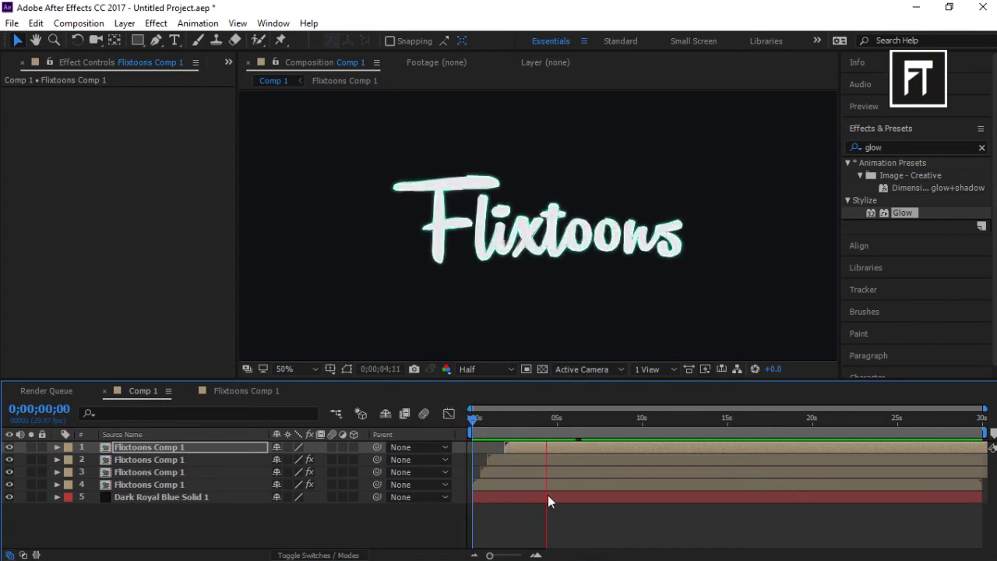
{"action": "key", "text": "space"}
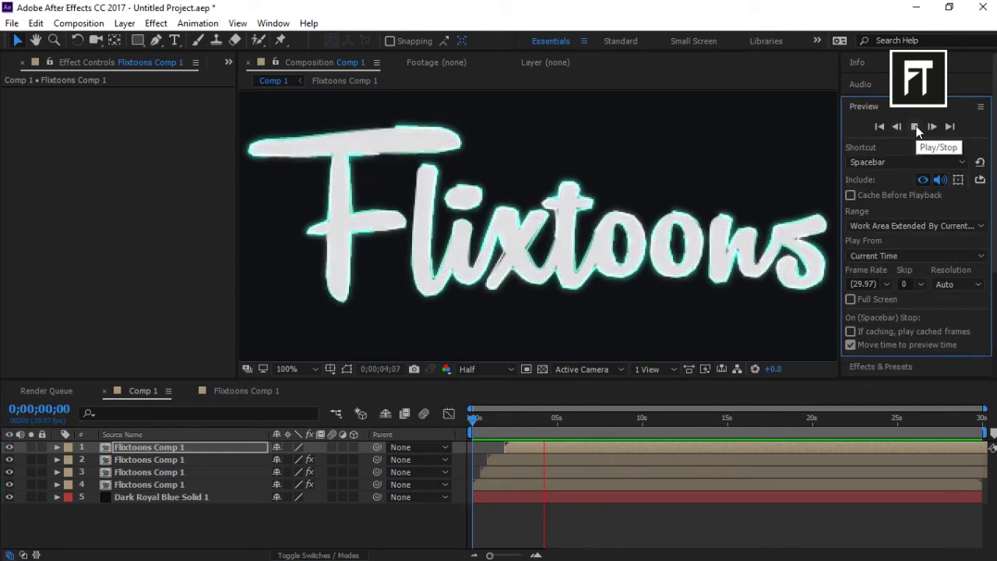
{"action": "scroll", "coordinate": [576, 199], "scroll_direction": "down", "scroll_amount": 4}
{"action": "key", "text": "space"}
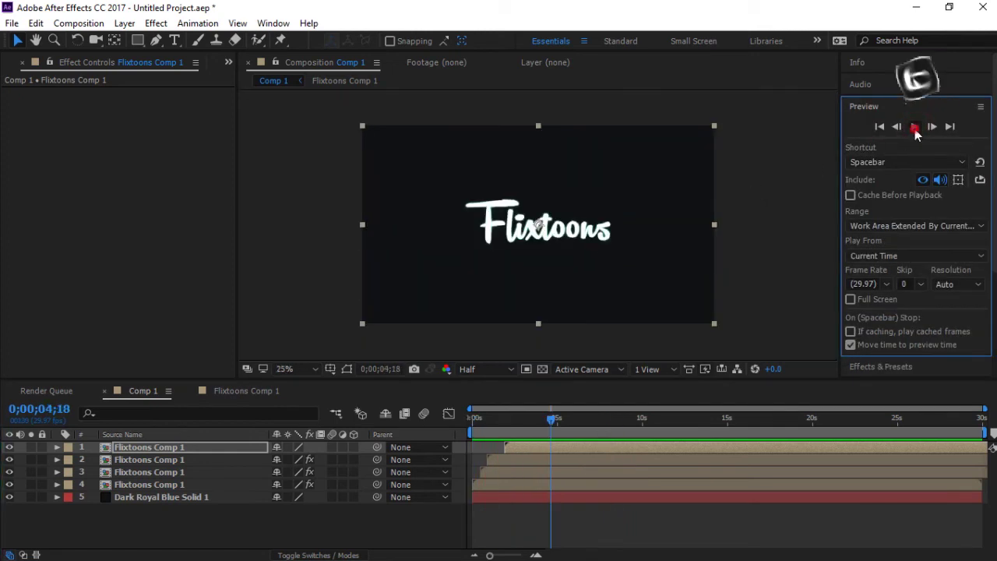
{"action": "left_click", "coordinate": [246, 390]}
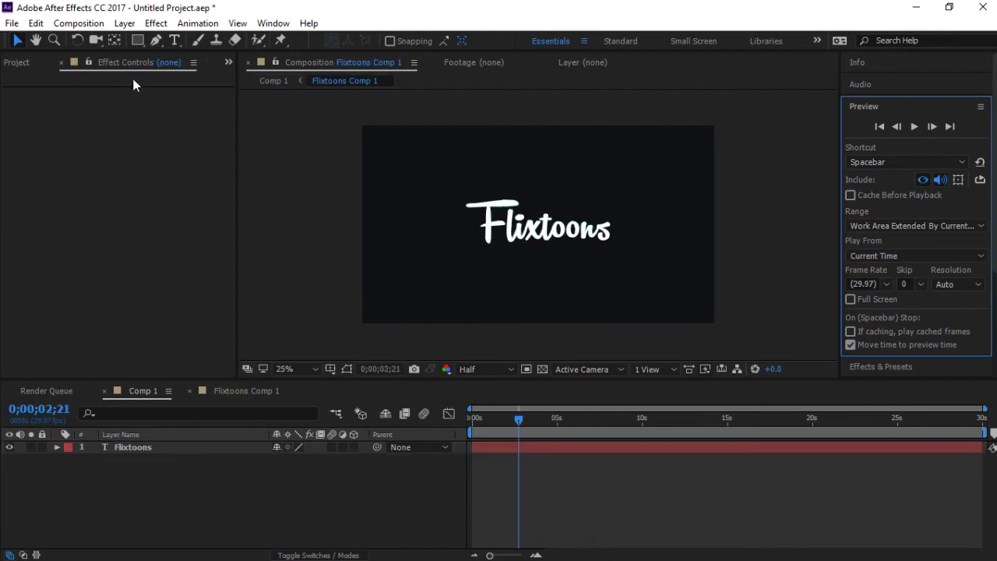
Step: Replace the Flixtoons text with "you guys are awesome" using the Type tool
{"action": "left_click", "coordinate": [174, 41]}
{"action": "left_click", "coordinate": [525, 228]}
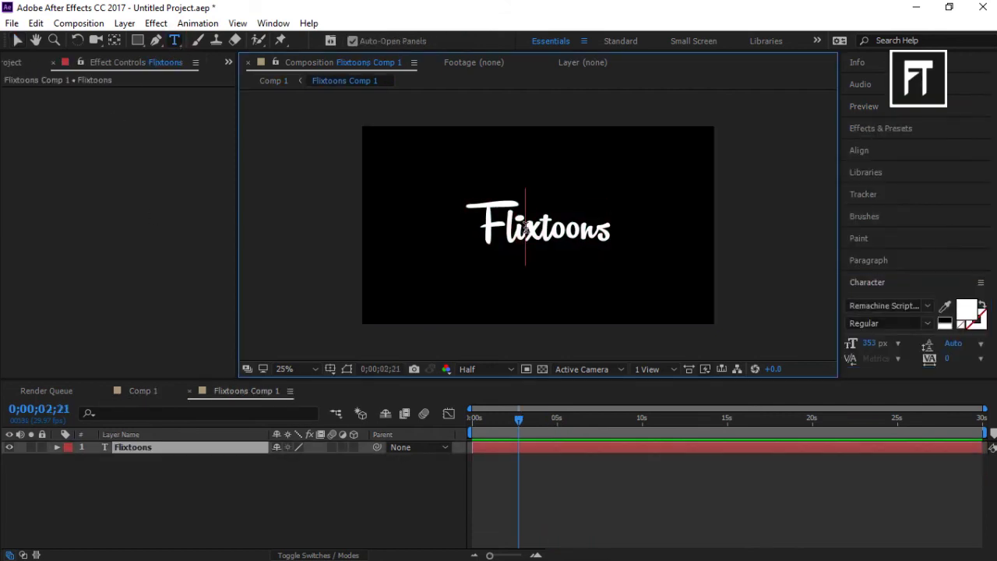
{"action": "double_click", "coordinate": [527, 227]}
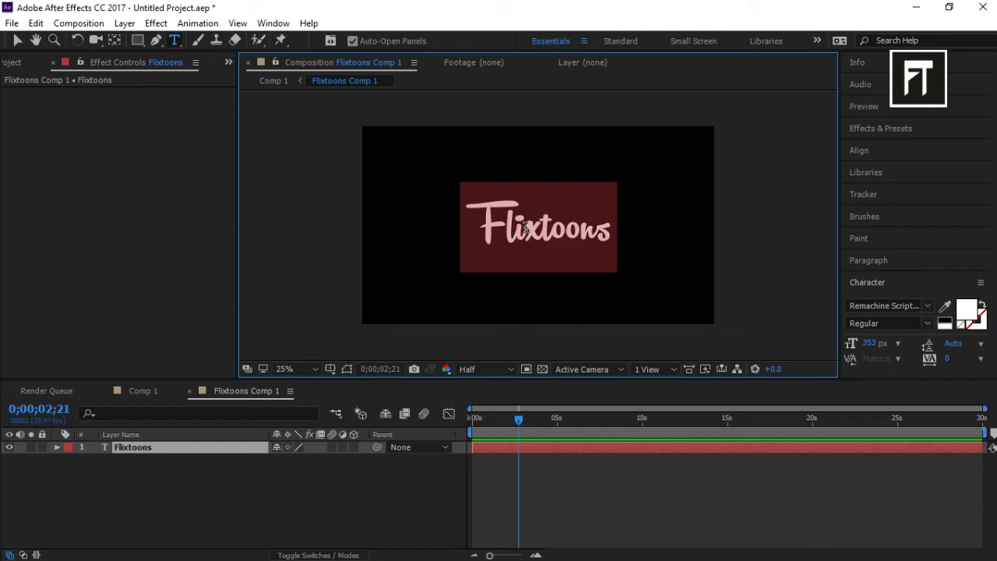
{"action": "type", "text": "you gu"}
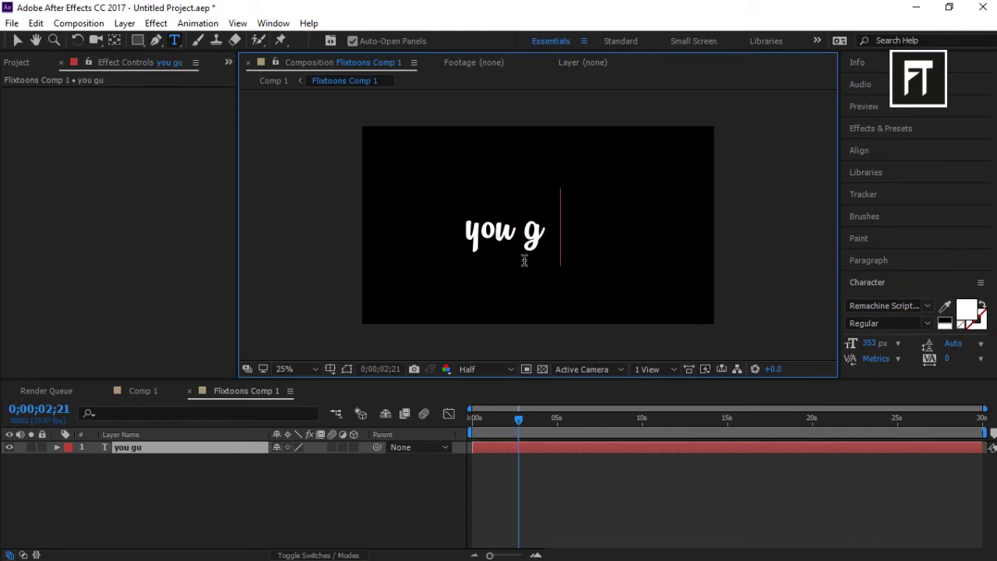
{"action": "type", "text": "ys are awesom"}
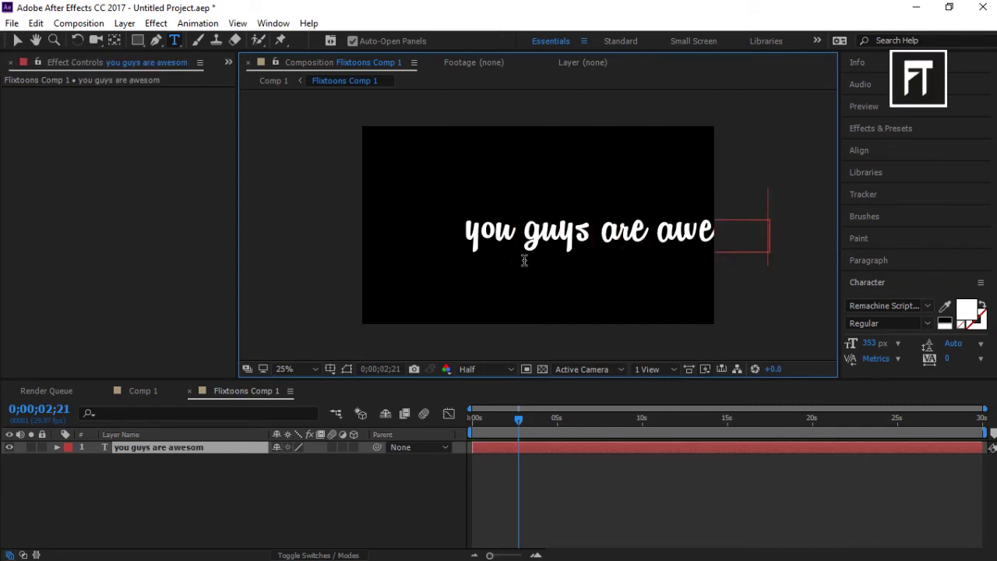
{"action": "type", "text": "e"}
{"action": "key", "text": "Escape"}
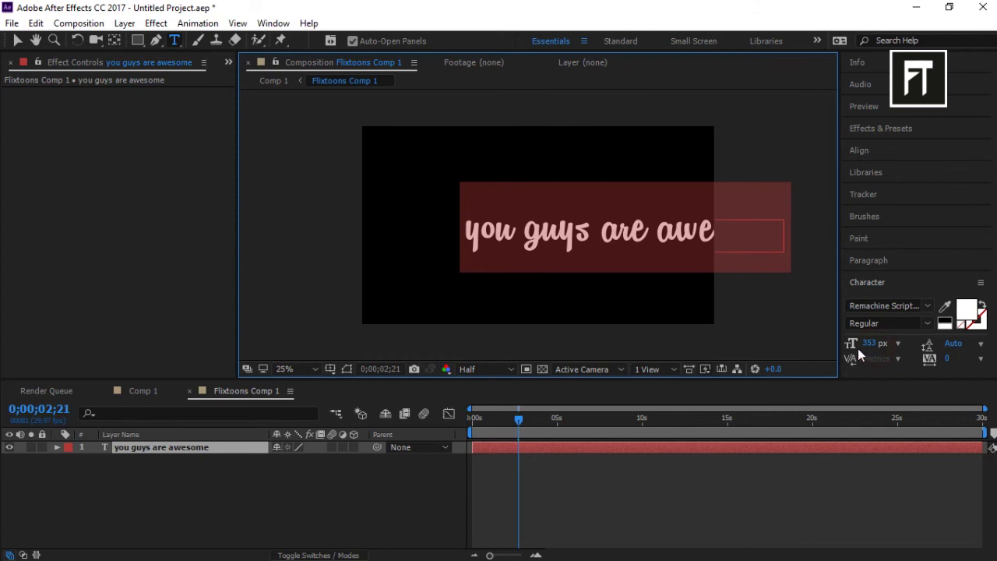
Step: Shrink the font to 247 px and append ":)" to the sentence
{"action": "left_click_drag", "start_coordinate": [857, 348], "coordinate": [545, 290]}
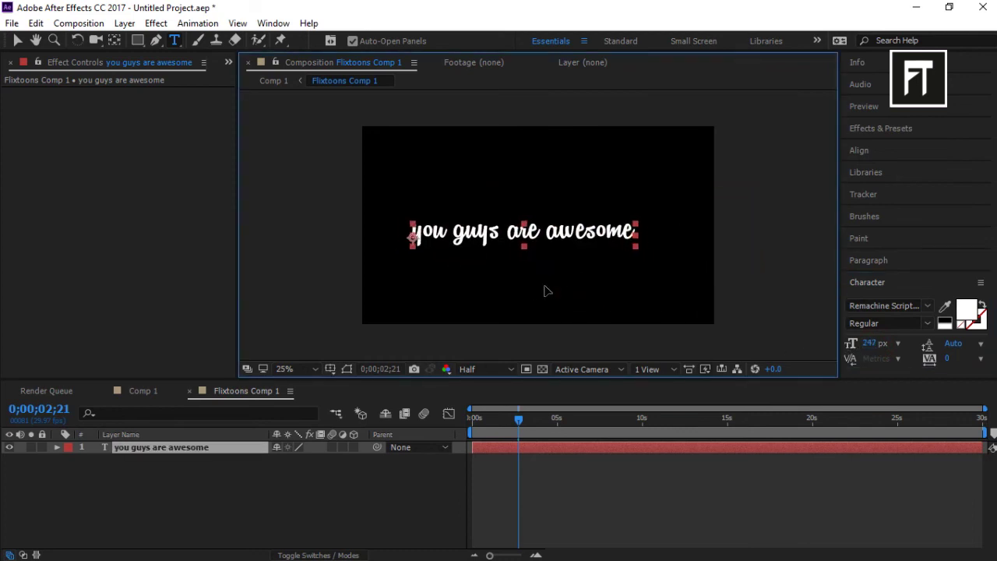
{"action": "double_click", "coordinate": [631, 231]}
{"action": "left_click", "coordinate": [637, 231]}
{"action": "type", "text": ":)"}
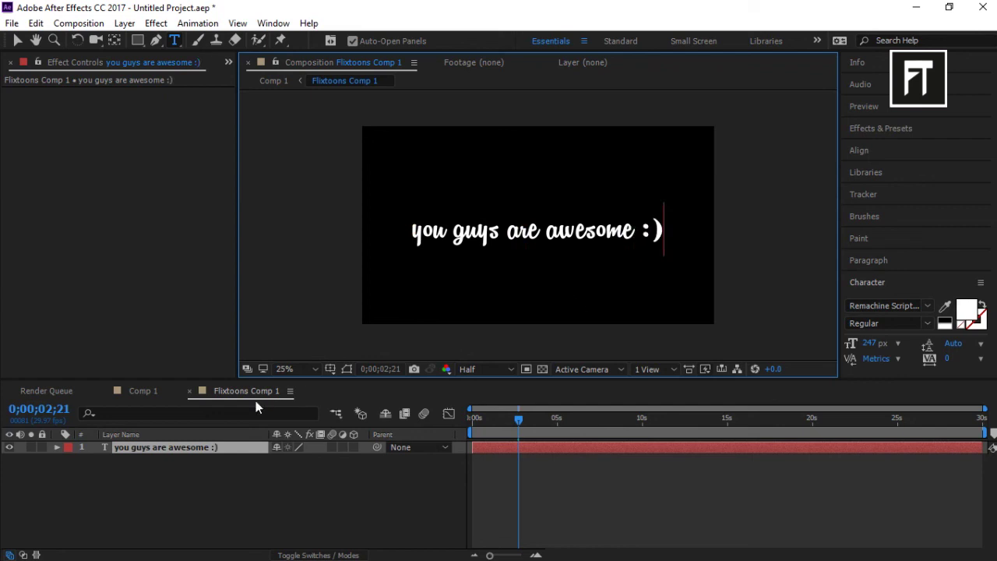
Step: Return to Comp 1 and play the updated animation from near the start
{"action": "left_click", "coordinate": [141, 391]}
{"action": "mouse_move", "coordinate": [538, 419]}
{"action": "left_mouse_down"}
{"action": "mouse_move", "coordinate": [499, 429]}
{"action": "mouse_move", "coordinate": [473, 421]}
{"action": "left_mouse_up"}
{"action": "key", "text": "space"}
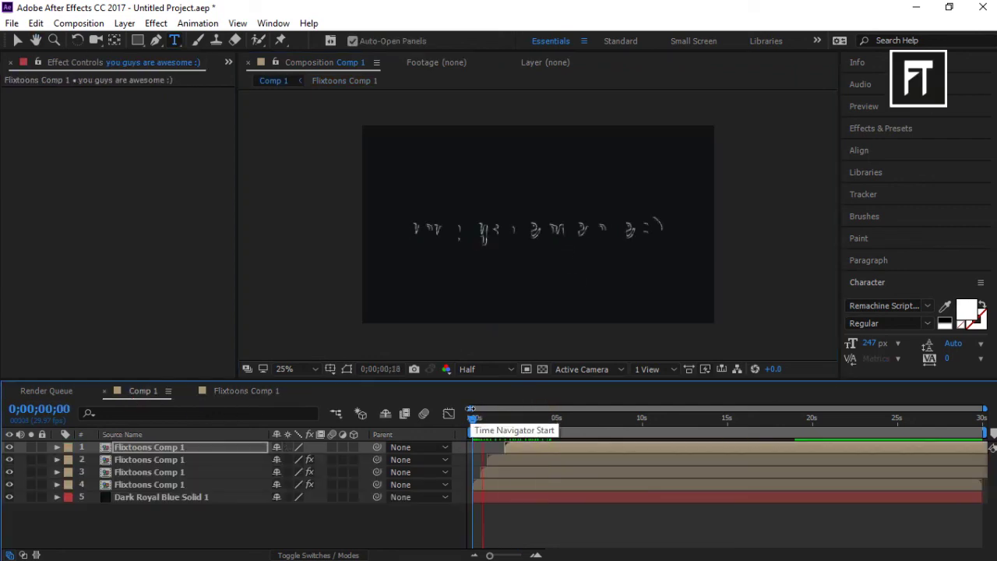
Step: Set the preview resolution to Third, then Full, and stop playback
{"action": "scroll", "coordinate": [496, 343], "scroll_direction": "up", "scroll_amount": 1}
{"action": "left_click", "coordinate": [498, 369]}
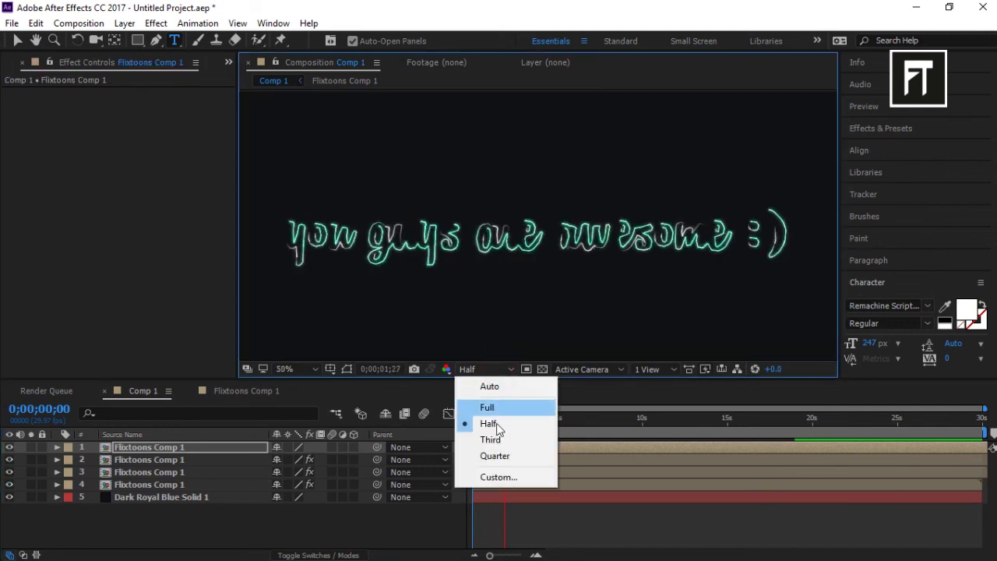
{"action": "left_click", "coordinate": [500, 438]}
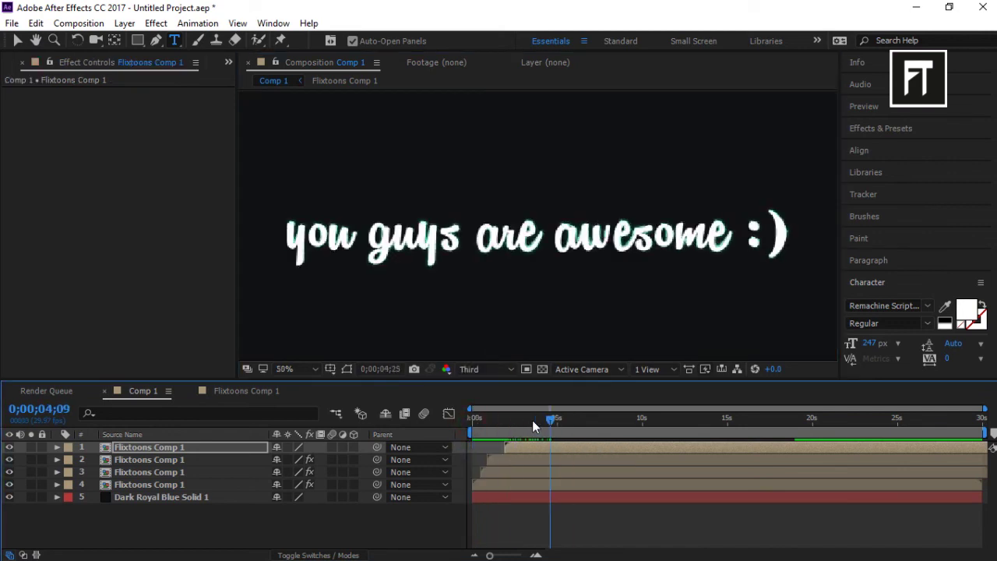
{"action": "left_click", "coordinate": [479, 368]}
{"action": "left_click", "coordinate": [499, 406]}
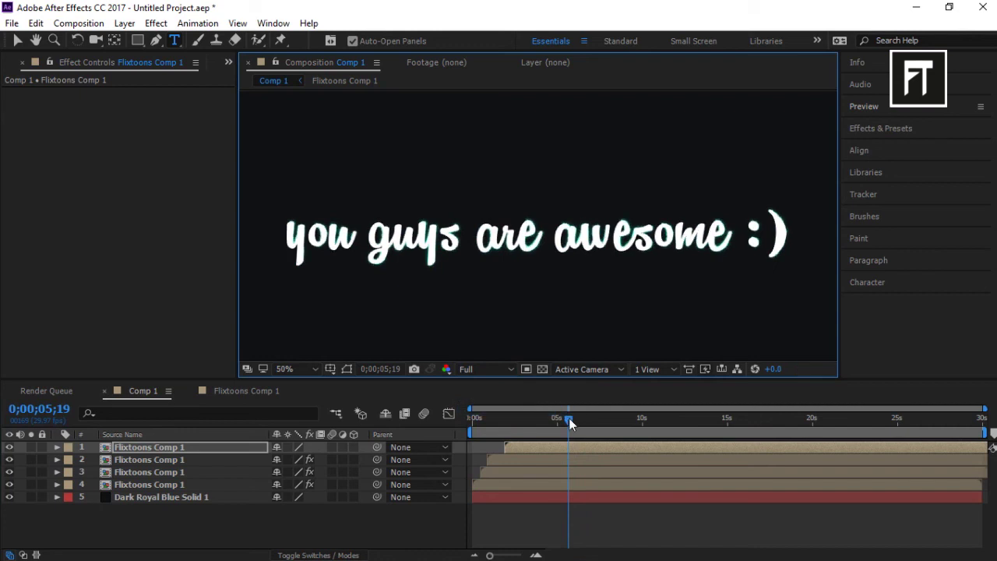
{"action": "key", "text": "space"}
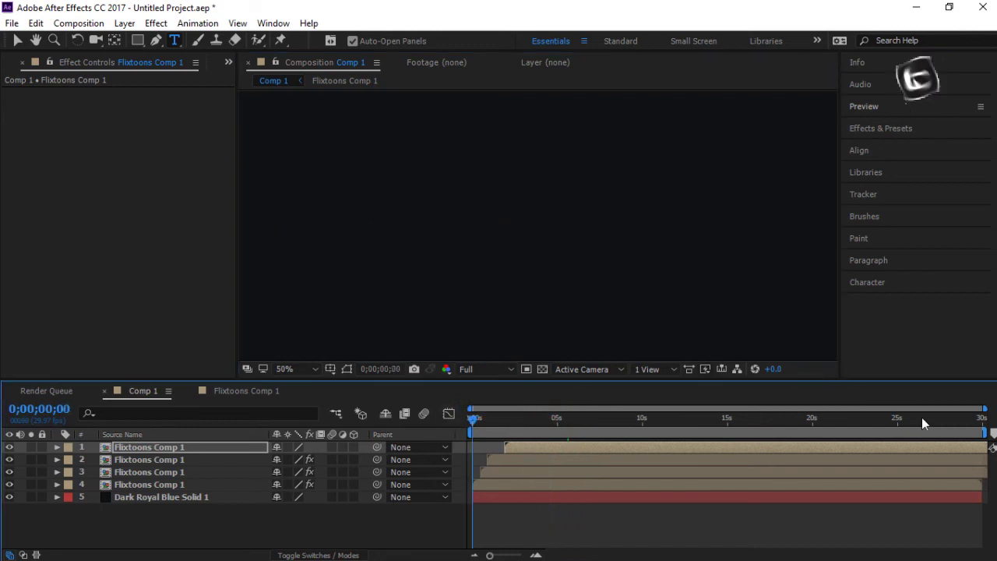